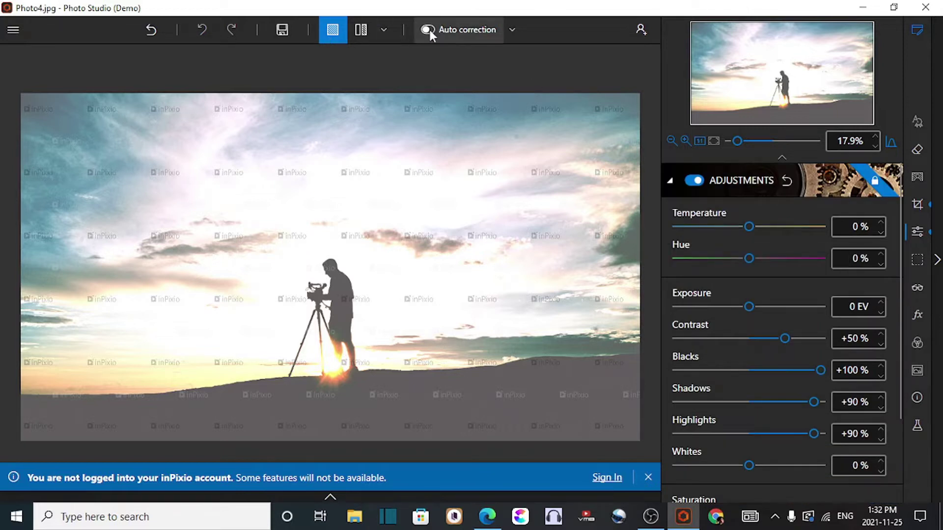
Step: Try auto correction on the photo with an amount of 25 % and switch it off again
{"action": "left_click", "coordinate": [494, 30]}
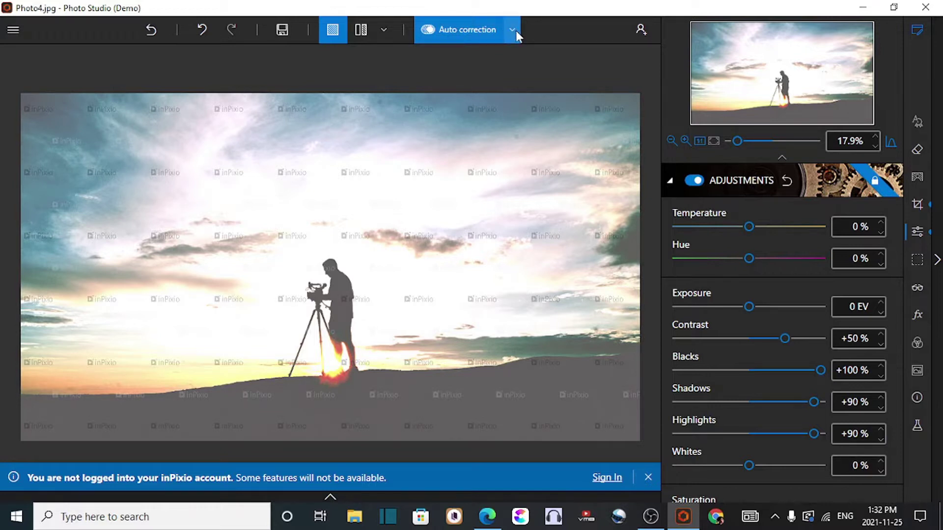
{"action": "left_click", "coordinate": [515, 31]}
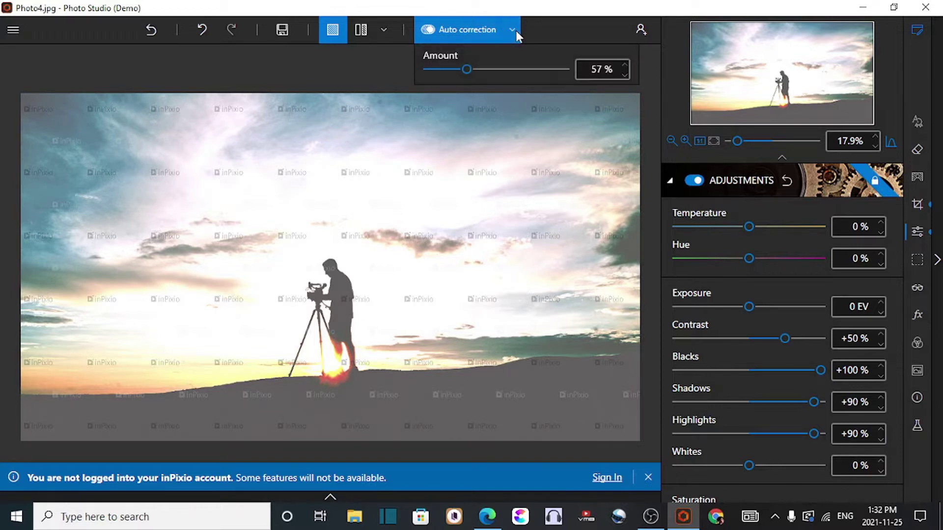
{"action": "left_click", "coordinate": [467, 70]}
{"action": "left_click_drag", "start_coordinate": [467, 71], "coordinate": [406, 80]}
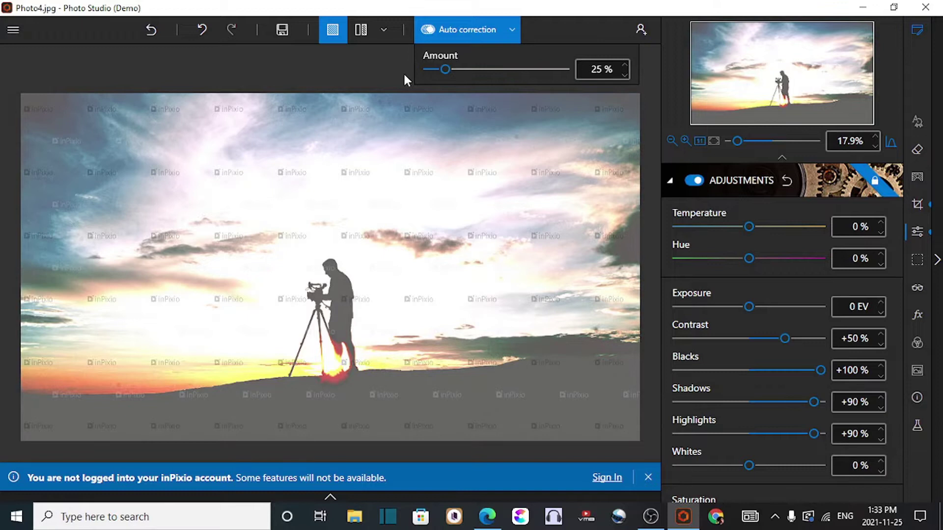
{"action": "left_click", "coordinate": [406, 80]}
{"action": "left_click", "coordinate": [430, 30]}
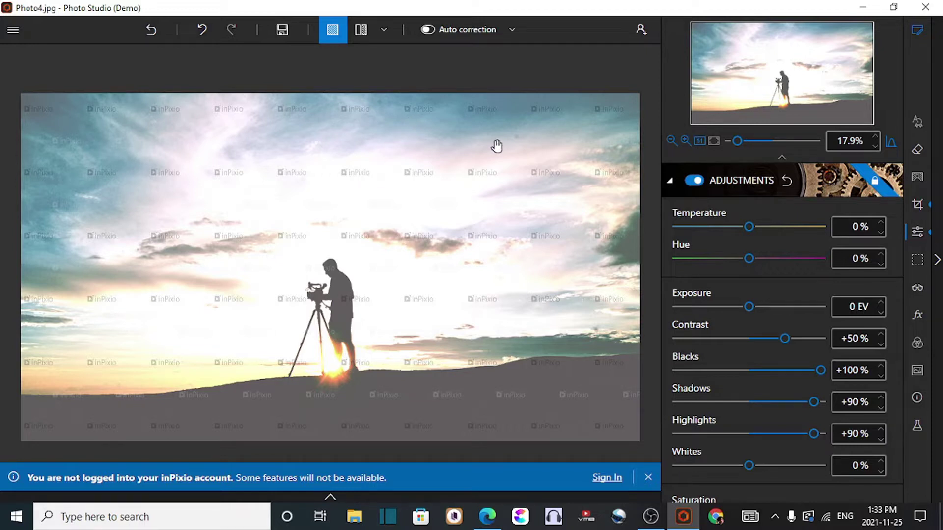
{"action": "scroll", "coordinate": [497, 146], "scroll_direction": "down", "scroll_amount": 2}
{"action": "scroll", "coordinate": [497, 146], "scroll_direction": "up", "scroll_amount": 4}
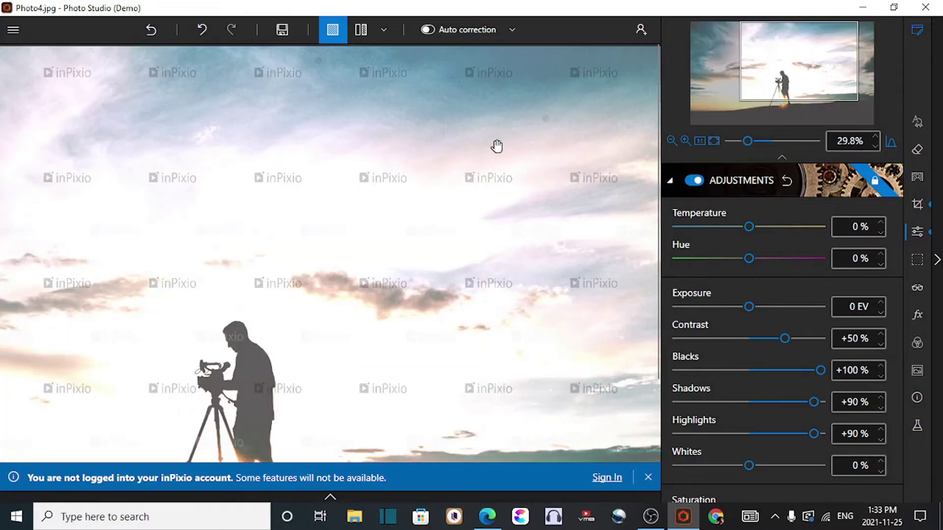
{"action": "scroll", "coordinate": [497, 146], "scroll_direction": "down", "scroll_amount": 2}
{"action": "scroll", "coordinate": [497, 146], "scroll_direction": "up", "scroll_amount": 1}
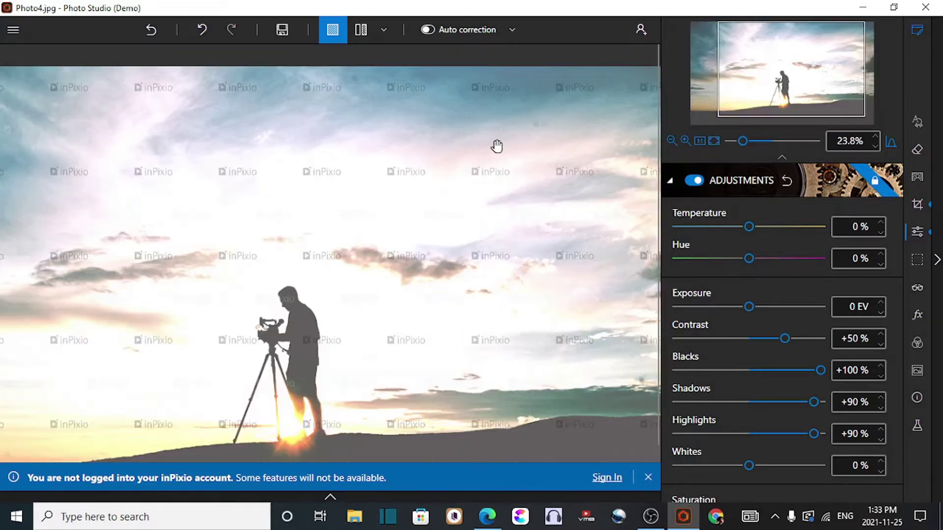
{"action": "scroll", "coordinate": [498, 146], "scroll_direction": "down", "scroll_amount": 1}
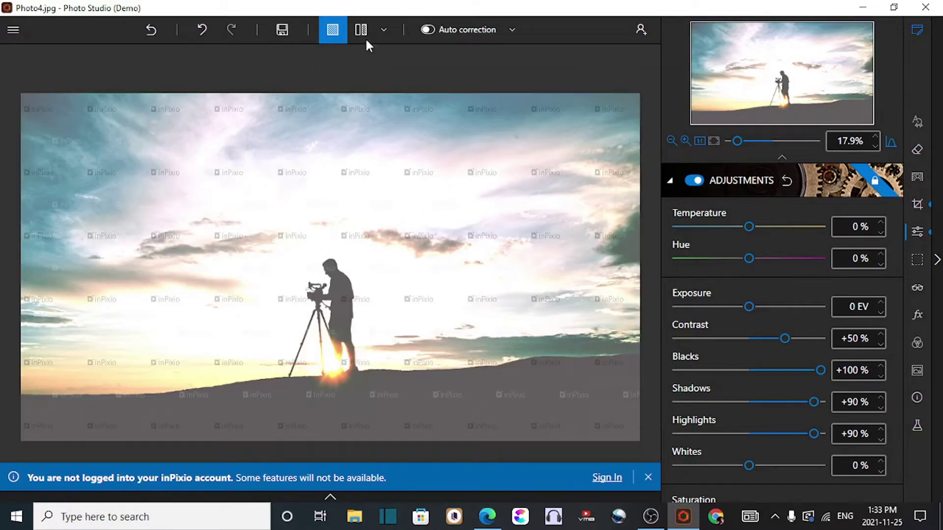
Step: Compare the original and edited photo in the vertical side-by-side view and the vertical split view
{"action": "left_click", "coordinate": [383, 32]}
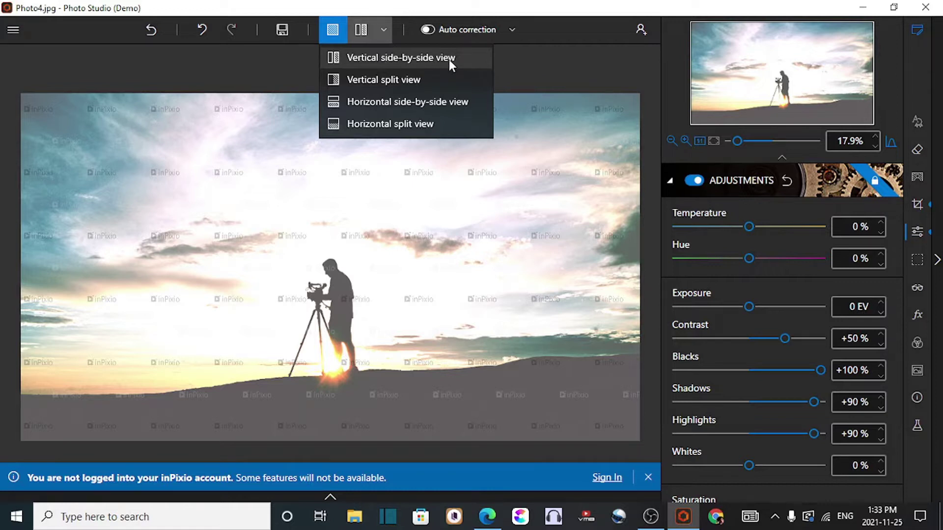
{"action": "left_click", "coordinate": [449, 60]}
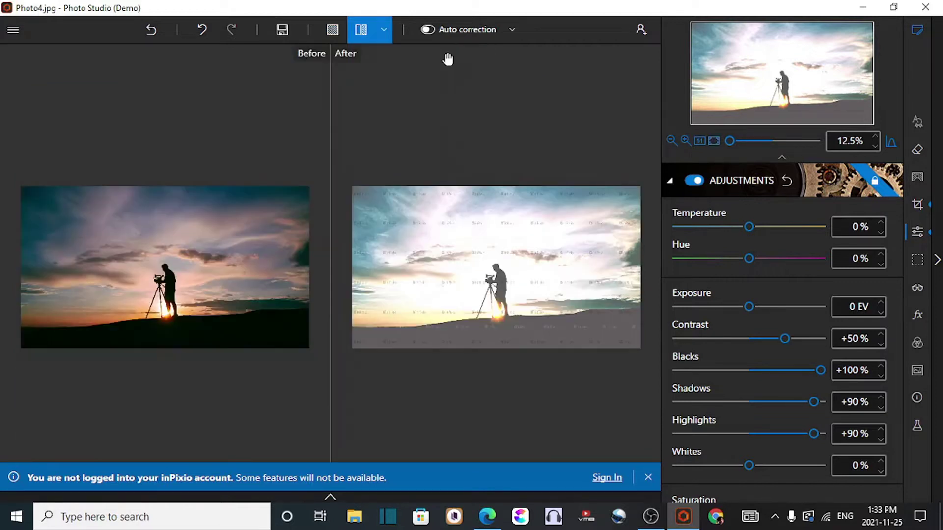
{"action": "left_click", "coordinate": [381, 31]}
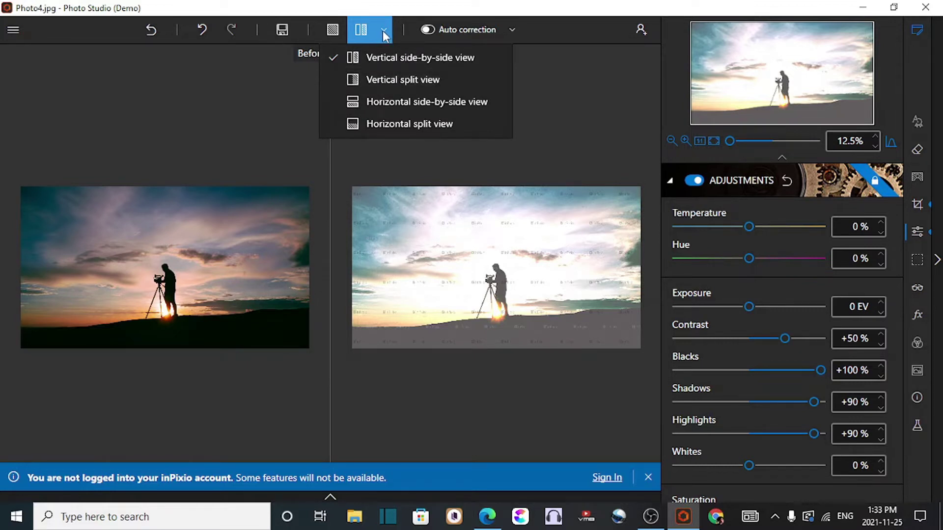
{"action": "left_click", "coordinate": [388, 78]}
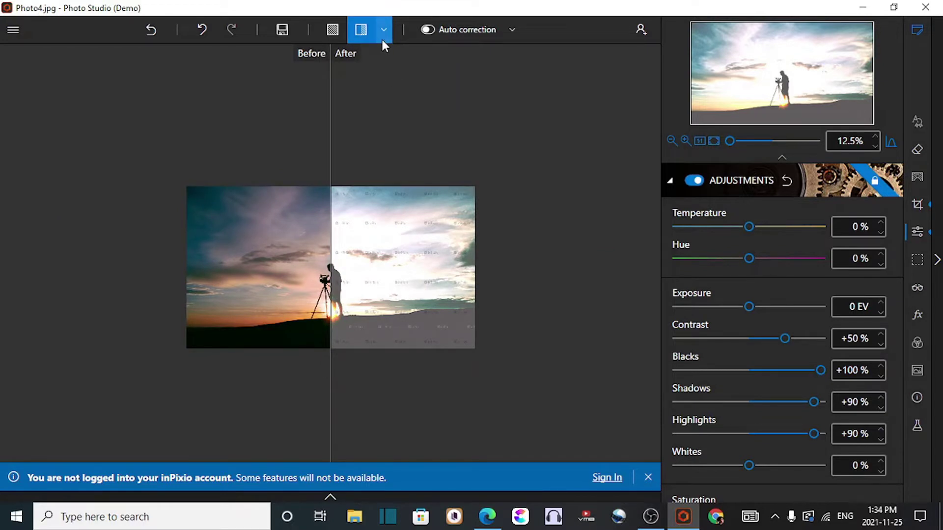
Step: Compare the original and edited photo in the horizontal side-by-side view and the horizontal split view
{"action": "left_click", "coordinate": [383, 42]}
{"action": "left_click", "coordinate": [382, 98]}
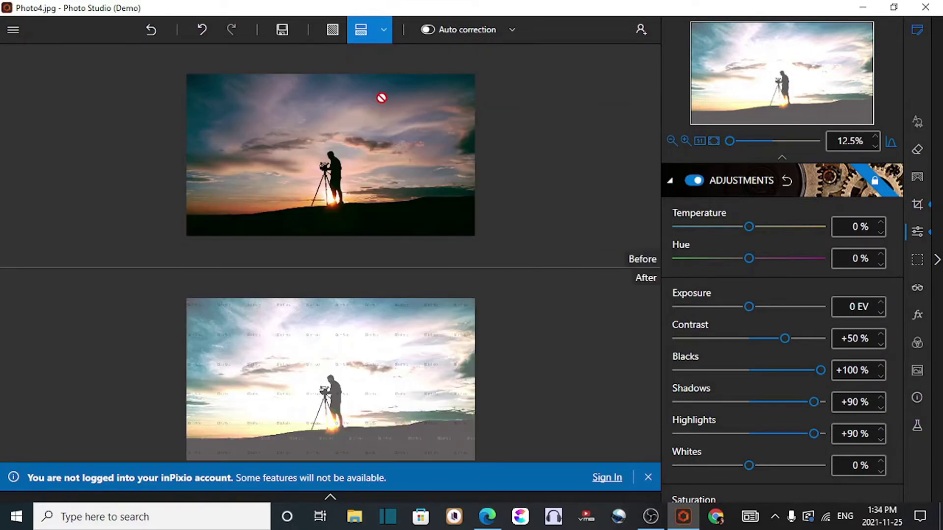
{"action": "left_click", "coordinate": [382, 37]}
{"action": "left_click", "coordinate": [381, 126]}
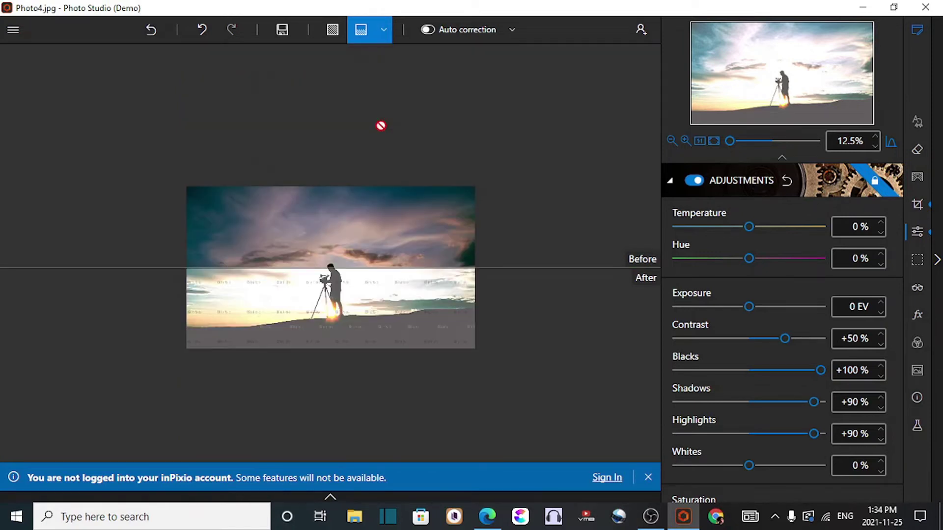
Step: Return to the vertical side-by-side comparison, viewing the edited photo alone once in between
{"action": "left_click", "coordinate": [378, 34]}
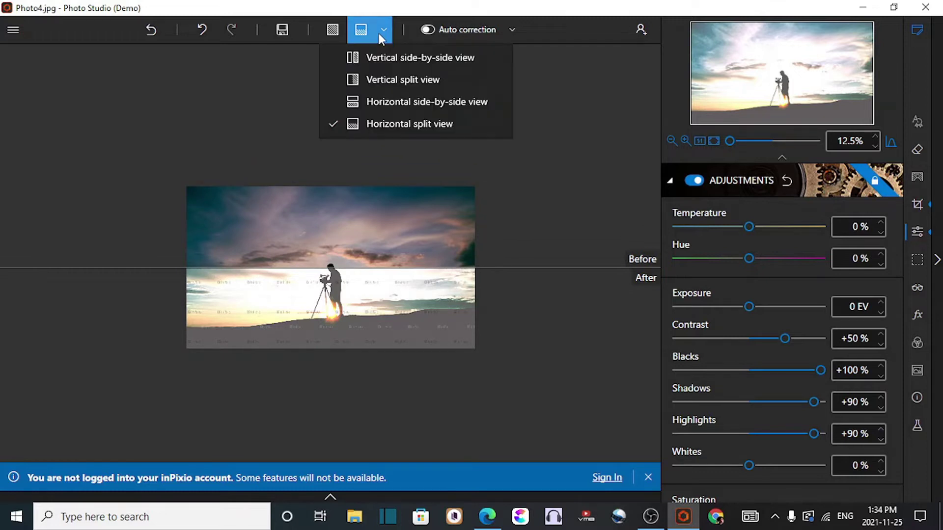
{"action": "left_click", "coordinate": [366, 53]}
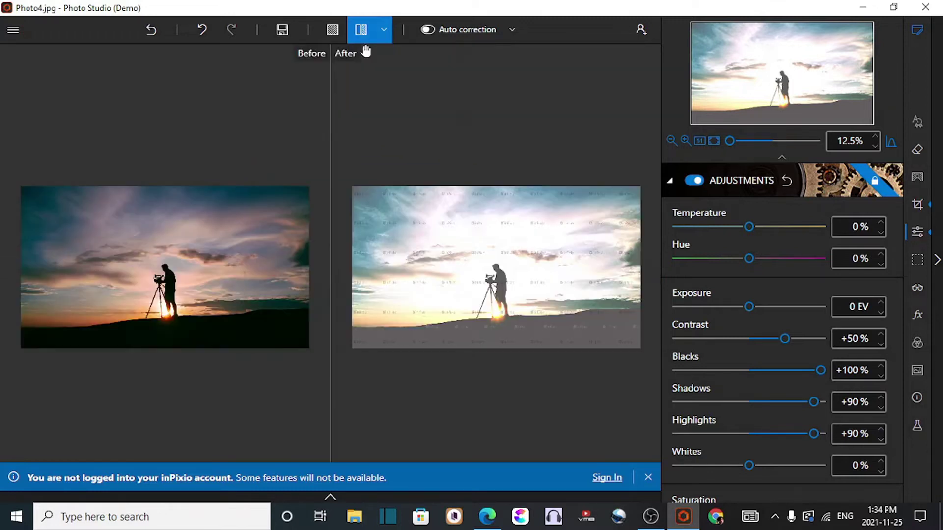
{"action": "left_click", "coordinate": [331, 38]}
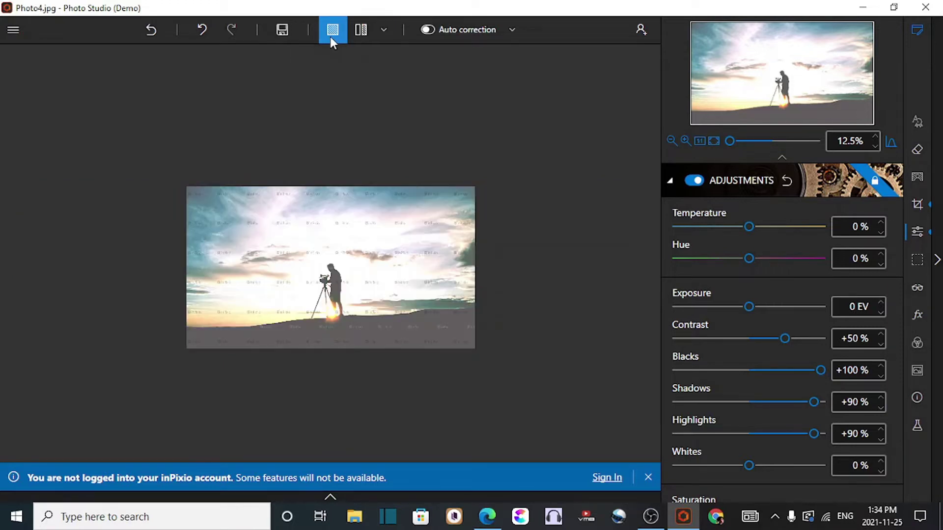
{"action": "left_click", "coordinate": [357, 37]}
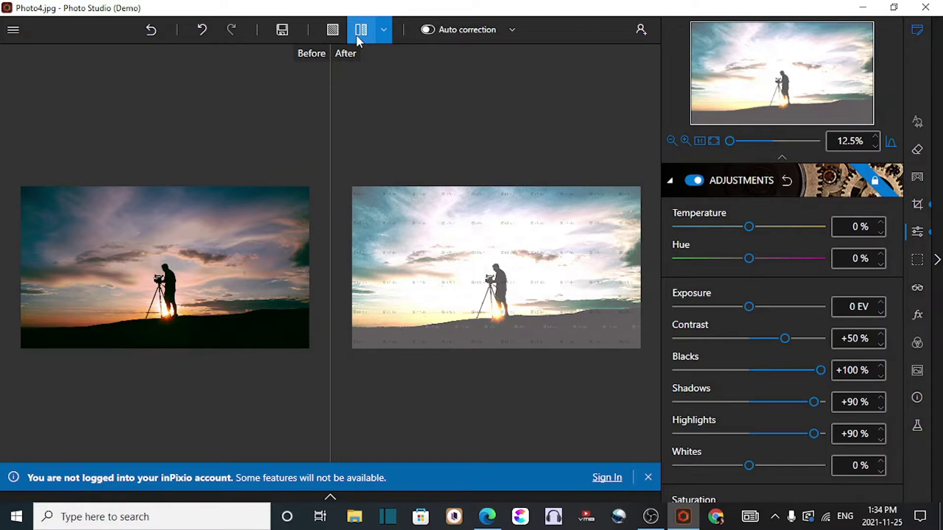
Step: Try to save the edited photo, and dismiss the sign-in dialog and the account notice
{"action": "left_click", "coordinate": [283, 32]}
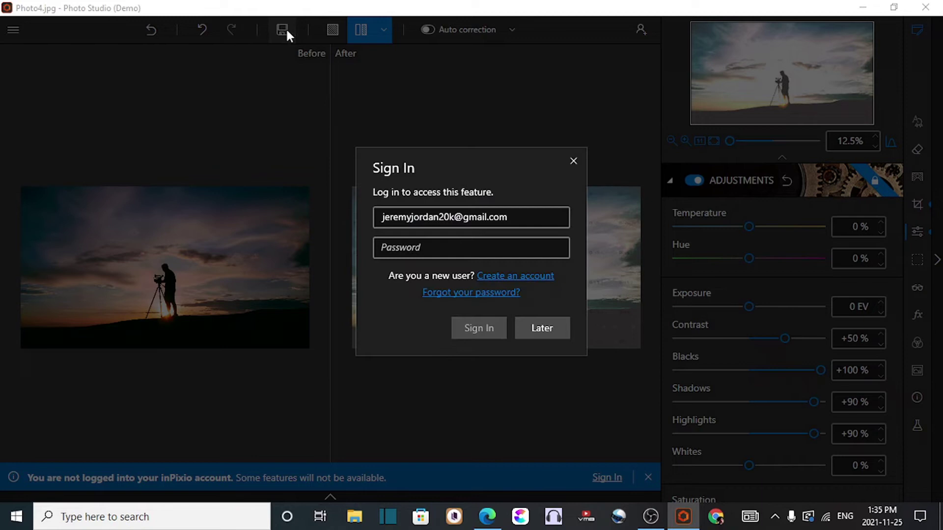
{"action": "left_click", "coordinate": [572, 161]}
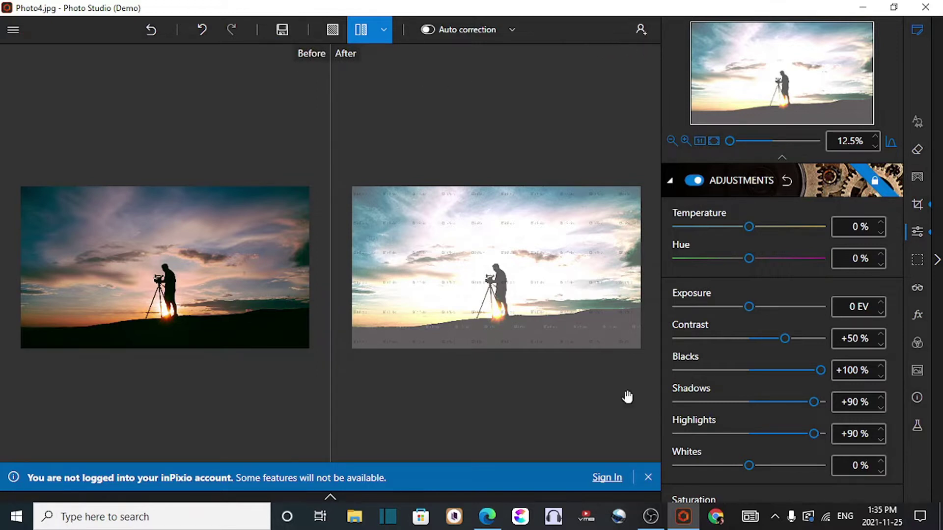
{"action": "left_click", "coordinate": [649, 478]}
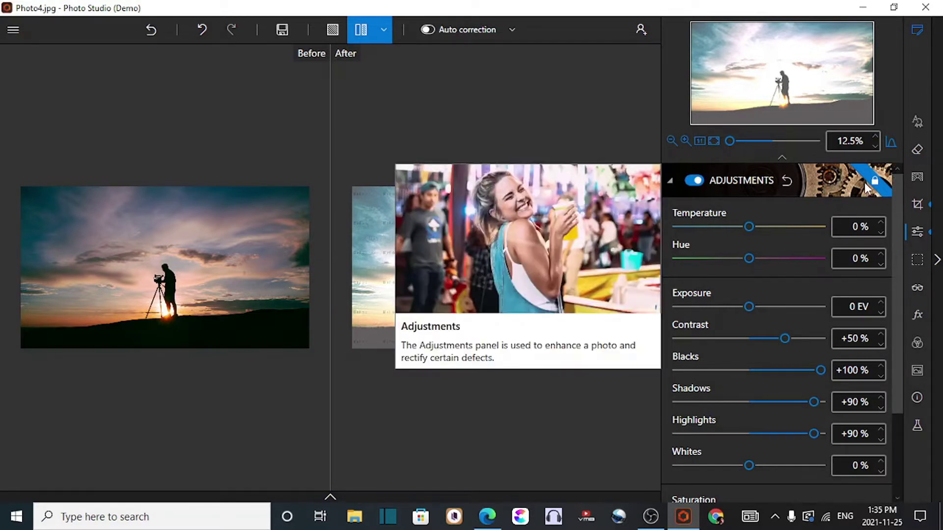
Step: Open the Photomontage tools and browse the cut-out images, including the hats, wigs and glasses
{"action": "left_click", "coordinate": [917, 123]}
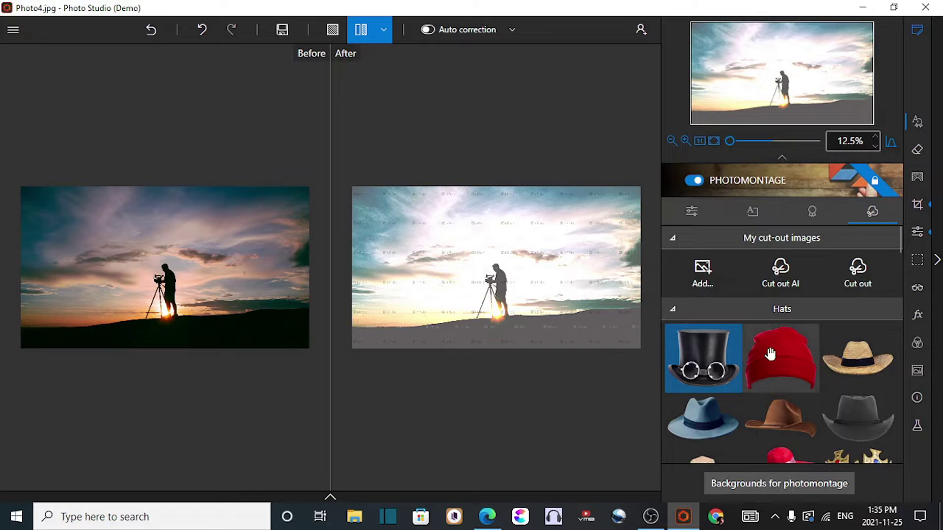
{"action": "scroll", "coordinate": [771, 350], "scroll_direction": "down", "scroll_amount": 10}
{"action": "scroll", "coordinate": [773, 350], "scroll_direction": "up", "scroll_amount": 3}
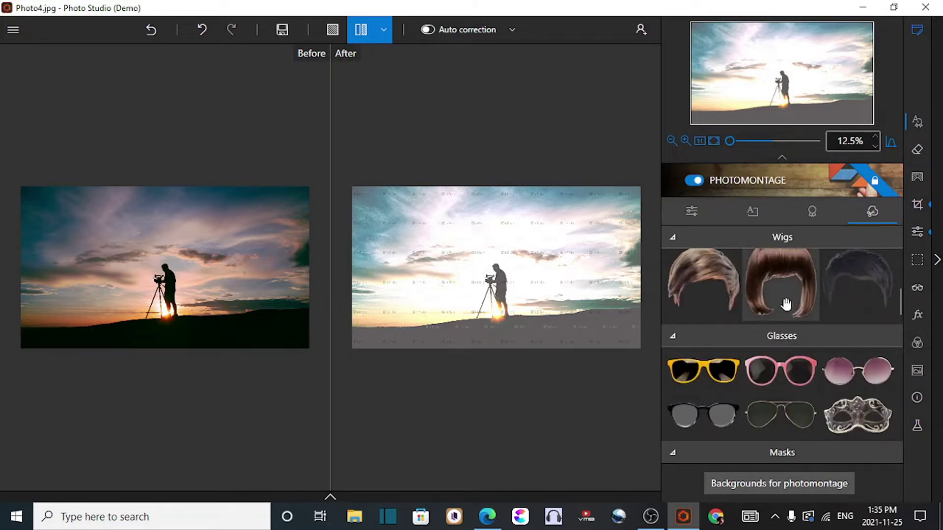
{"action": "scroll", "coordinate": [732, 299], "scroll_direction": "up", "scroll_amount": 5}
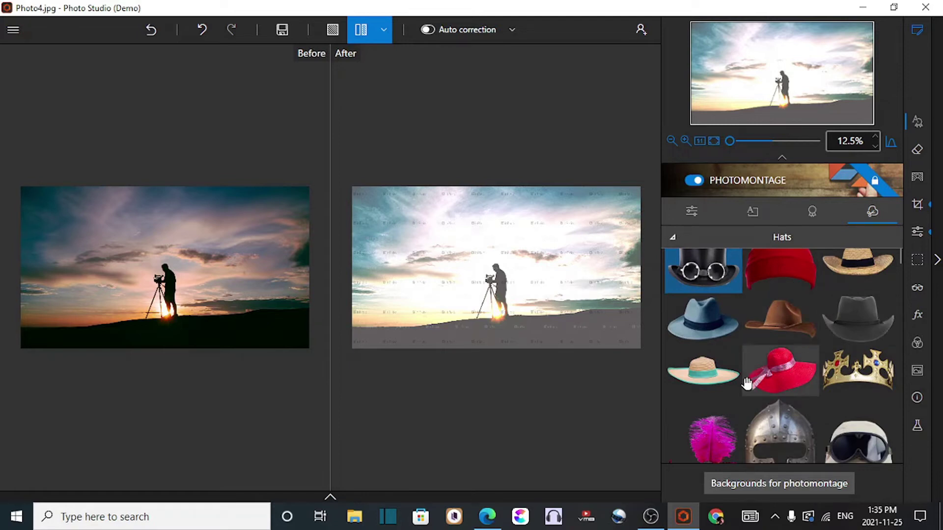
{"action": "scroll", "coordinate": [751, 319], "scroll_direction": "down", "scroll_amount": 10}
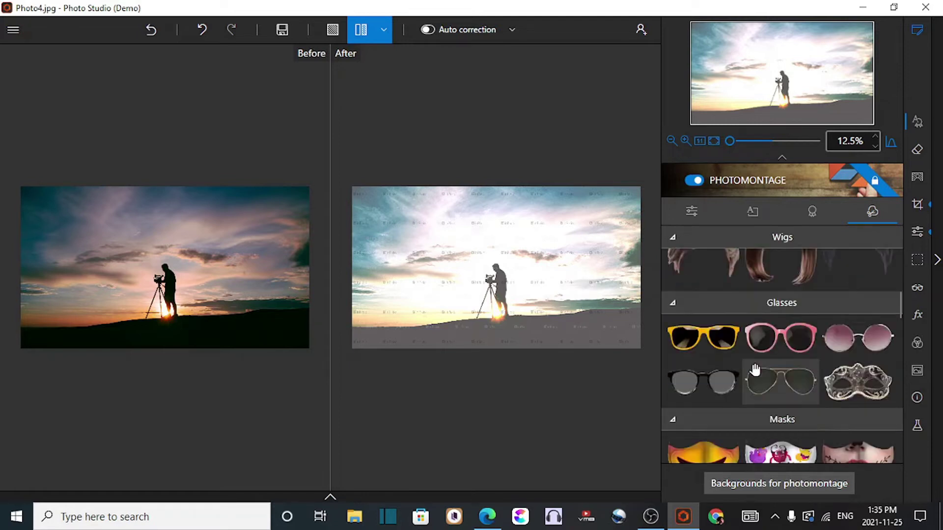
Step: Look through the photomontage shapes and stickers, the text samples and the object settings
{"action": "left_click", "coordinate": [806, 215]}
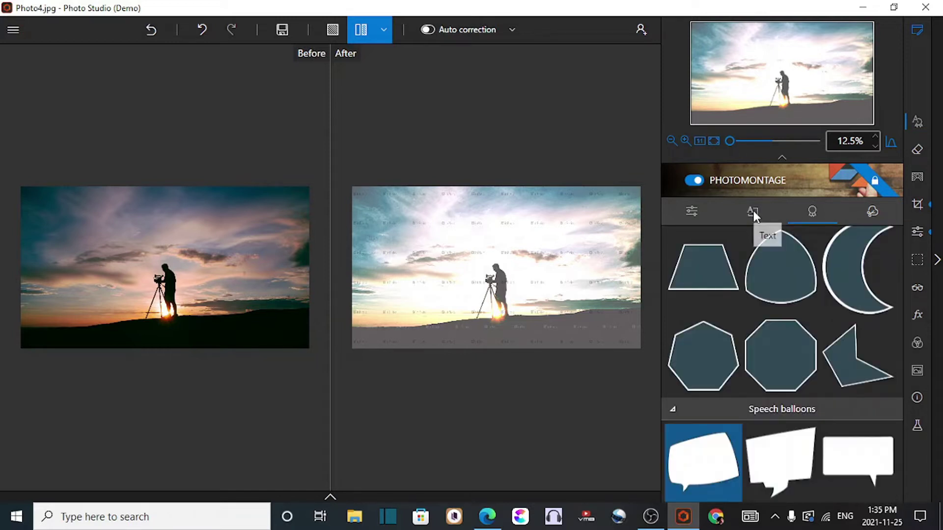
{"action": "scroll", "coordinate": [764, 326], "scroll_direction": "down", "scroll_amount": 10}
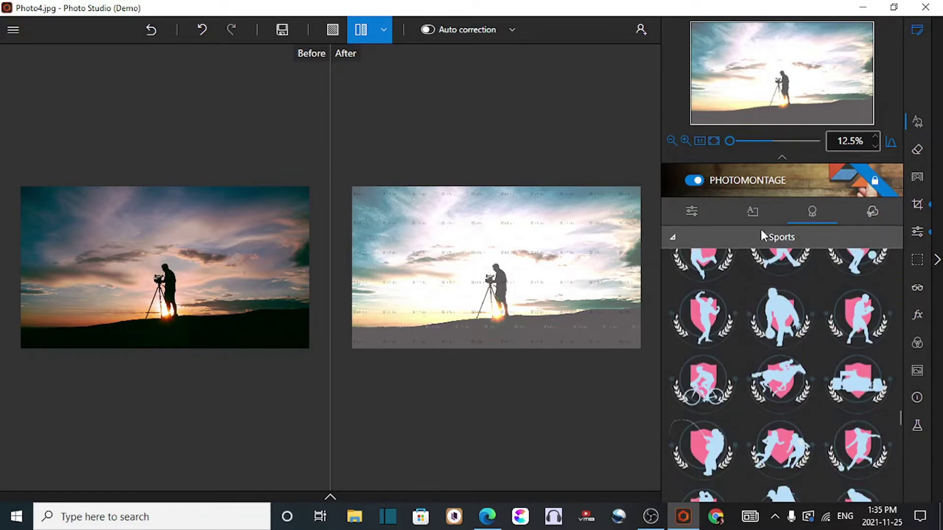
{"action": "left_click", "coordinate": [755, 214]}
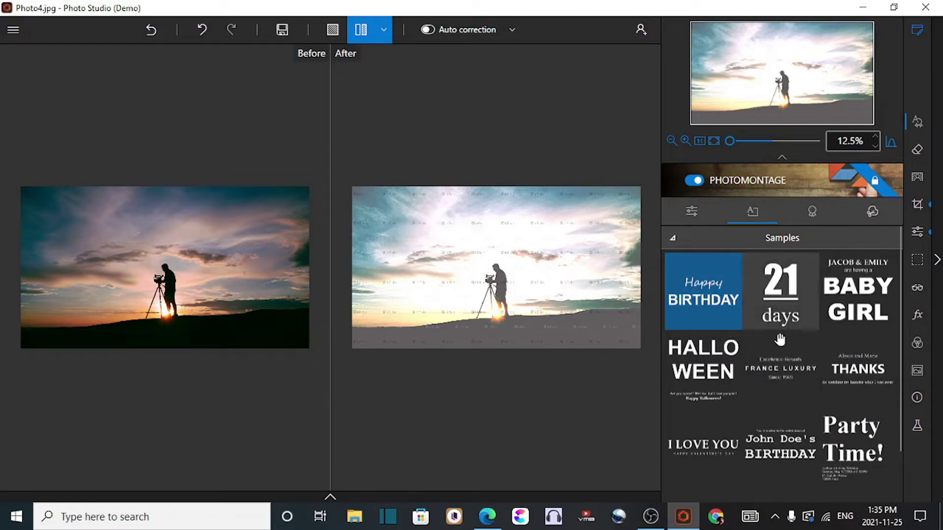
{"action": "left_click", "coordinate": [697, 214]}
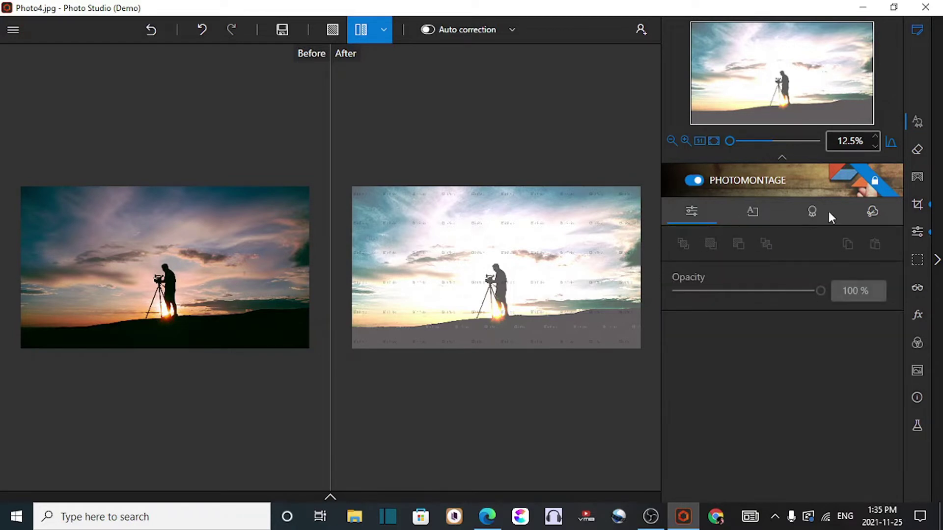
Step: Try to place the teddy bear from the Other group of cut-out images onto the photo
{"action": "left_click", "coordinate": [869, 213]}
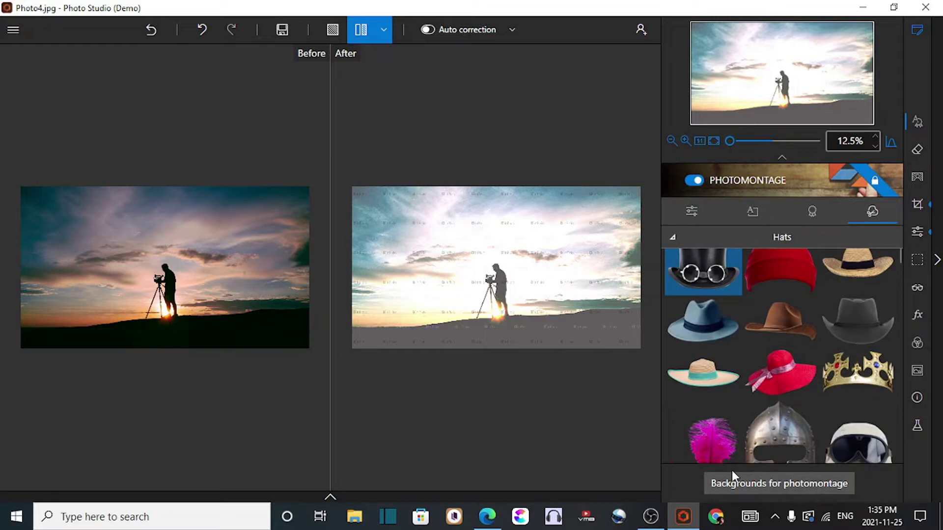
{"action": "scroll", "coordinate": [740, 421], "scroll_direction": "down", "scroll_amount": 5}
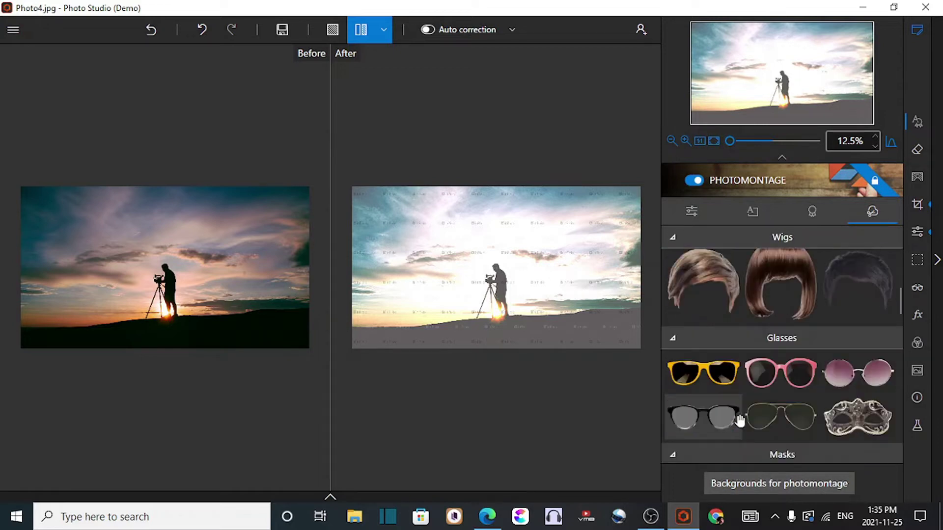
{"action": "scroll", "coordinate": [739, 421], "scroll_direction": "down", "scroll_amount": 5}
{"action": "scroll", "coordinate": [773, 368], "scroll_direction": "down", "scroll_amount": 3}
{"action": "scroll", "coordinate": [772, 369], "scroll_direction": "down", "scroll_amount": 3}
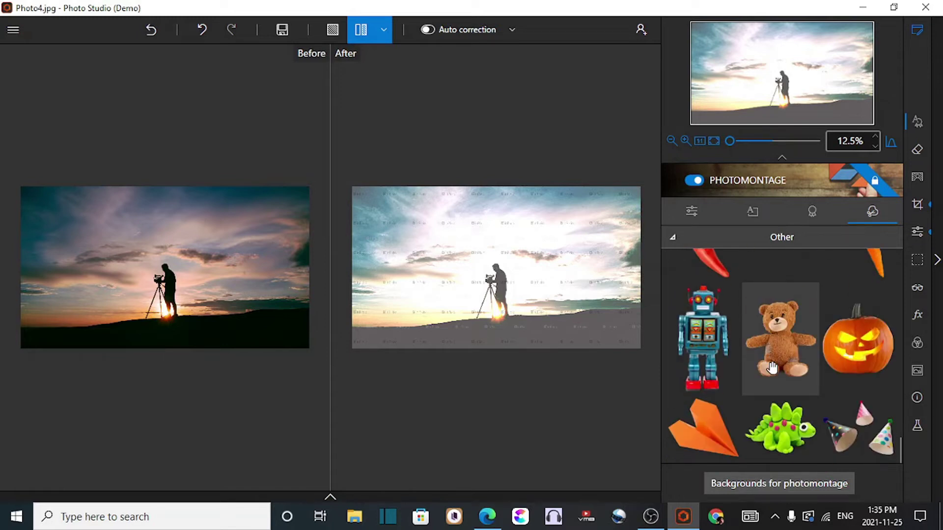
{"action": "left_click_drag", "start_coordinate": [782, 355], "coordinate": [605, 276]}
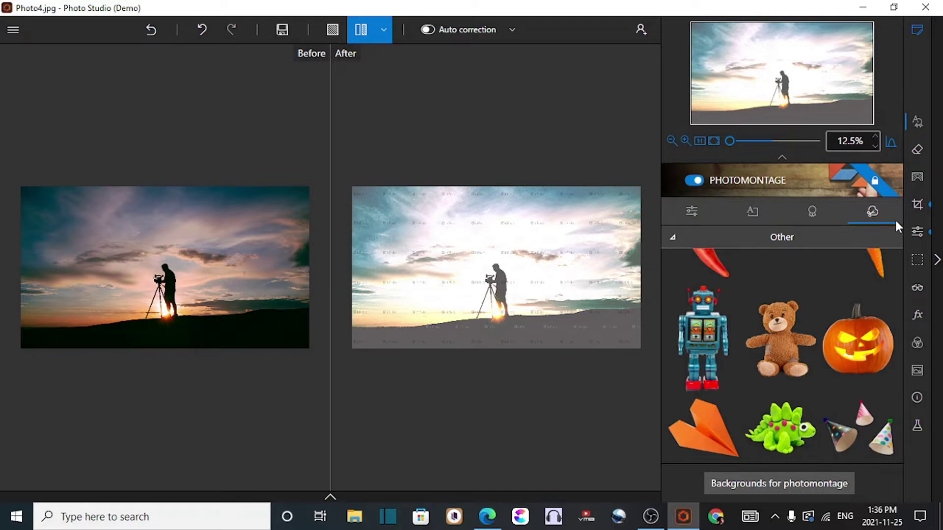
Step: Show the photomontage object settings and zoom both photo views in to 51.4%
{"action": "left_click", "coordinate": [688, 216]}
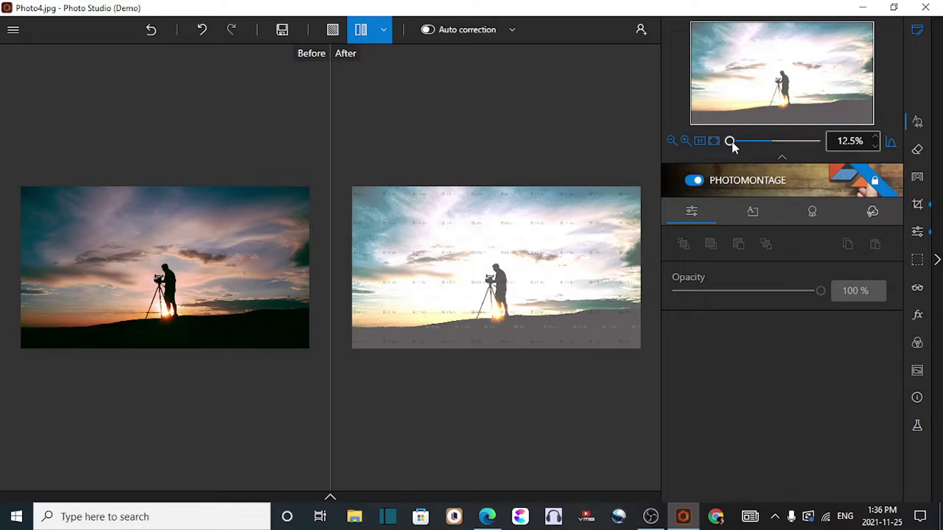
{"action": "left_click", "coordinate": [745, 140]}
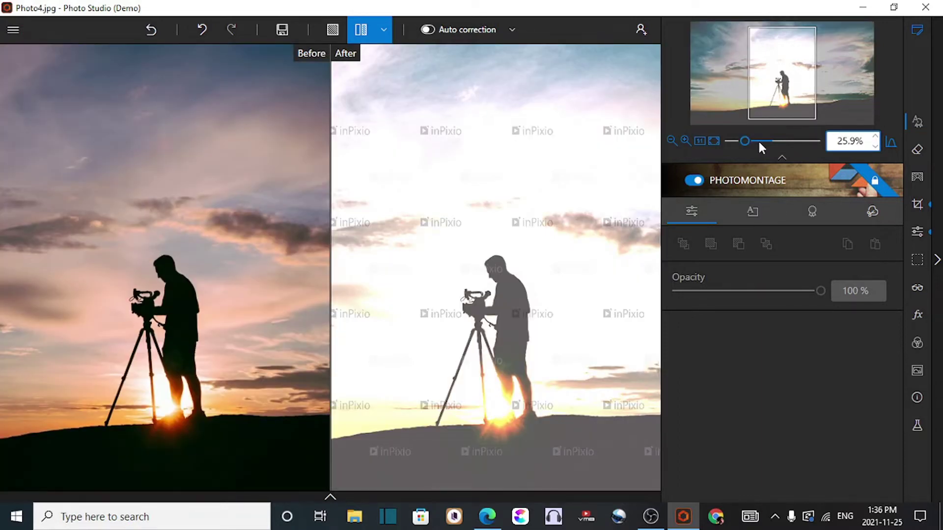
{"action": "left_click", "coordinate": [758, 142]}
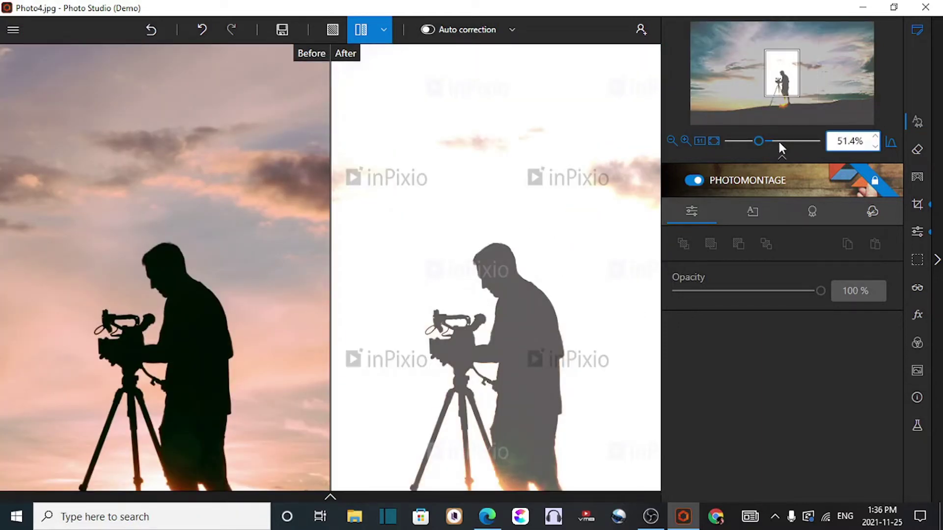
Step: Zoom the before and after views in to 179%, and back out to 84.7%
{"action": "left_click", "coordinate": [779, 141]}
{"action": "left_click", "coordinate": [790, 141]}
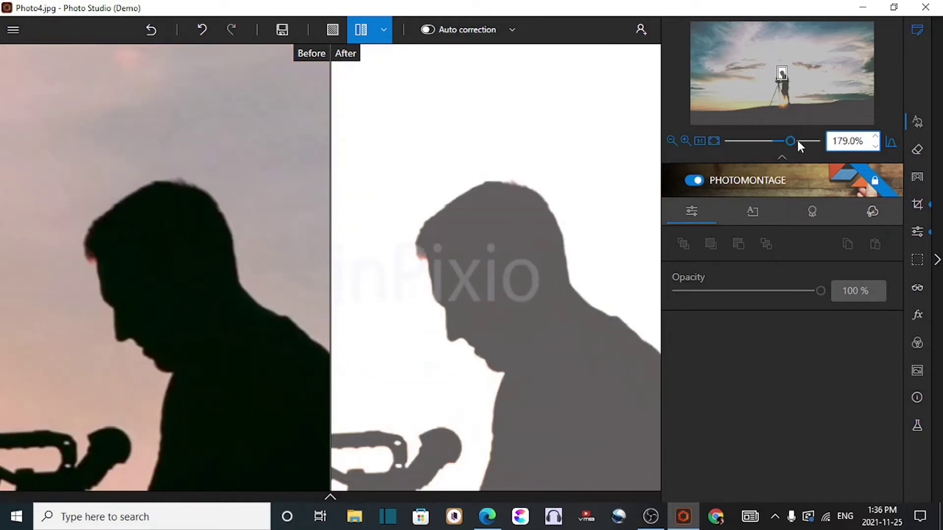
{"action": "left_click", "coordinate": [770, 143]}
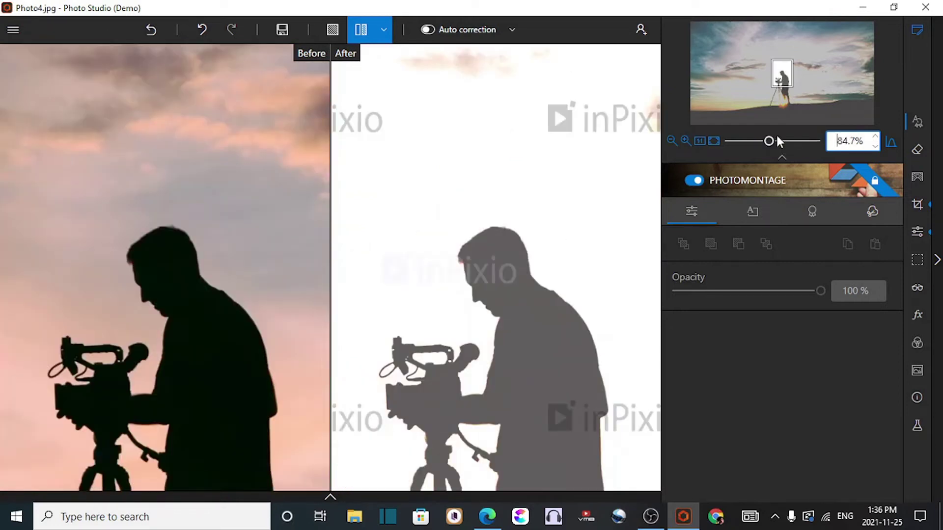
Step: Enter a zoom value of 24.7% for the before and after views
{"action": "left_click", "coordinate": [843, 141]}
{"action": "type", "text": "2"}
{"action": "key", "text": "BackSpace"}
{"action": "key", "text": "BackSpace"}
{"action": "type", "text": "2"}
{"action": "key", "text": "Return"}
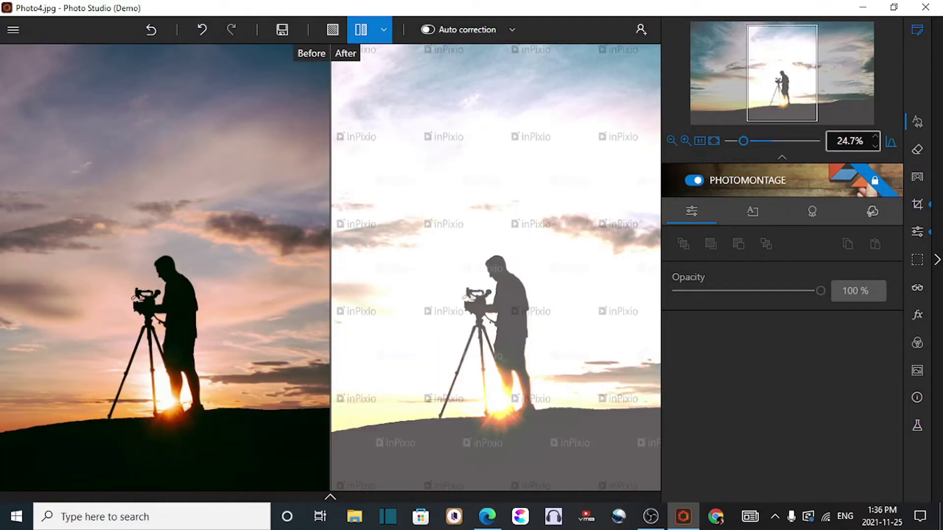
Step: Adjust the zoom of both photo views up and down in small increments, ending at 21.9%
{"action": "left_click", "coordinate": [875, 137]}
{"action": "left_click", "coordinate": [875, 136]}
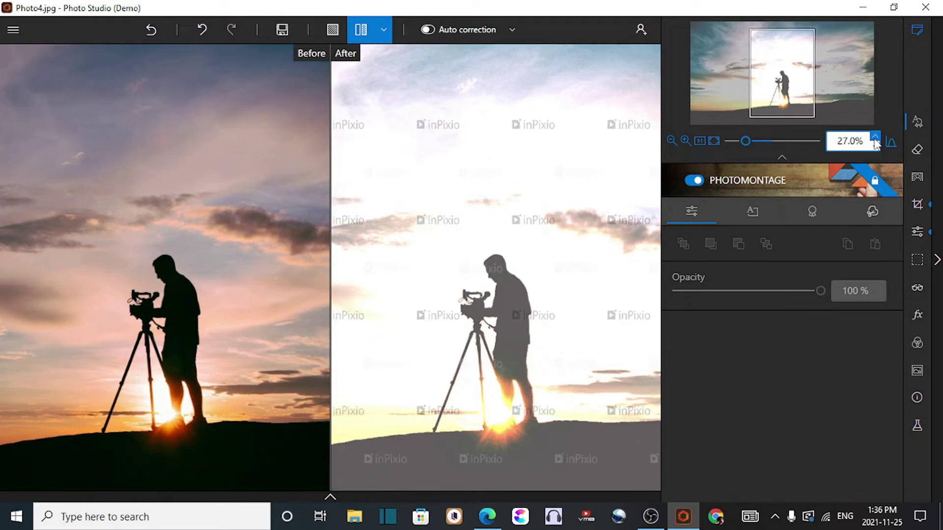
{"action": "left_click", "coordinate": [874, 137]}
{"action": "left_click", "coordinate": [875, 146]}
{"action": "left_click", "coordinate": [874, 146]}
{"action": "left_click", "coordinate": [874, 147]}
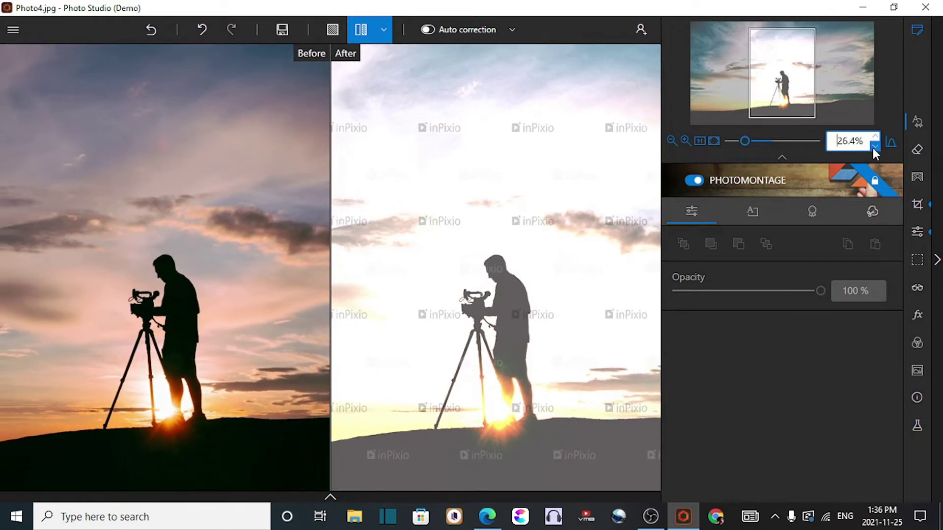
{"action": "left_click", "coordinate": [874, 146]}
{"action": "left_click", "coordinate": [874, 147]}
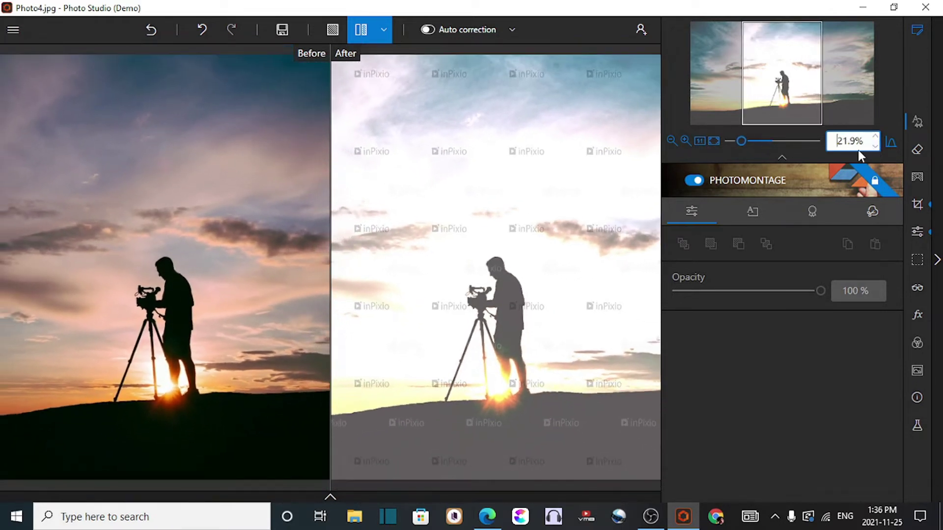
Step: Fit the whole photo in both views and zoom in and back out to 12.5%
{"action": "left_click", "coordinate": [712, 142]}
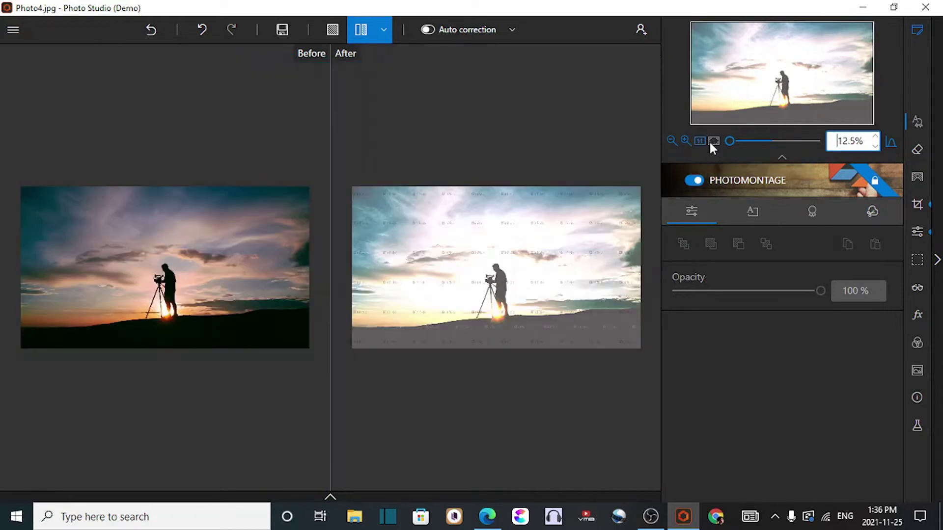
{"action": "left_click", "coordinate": [685, 140]}
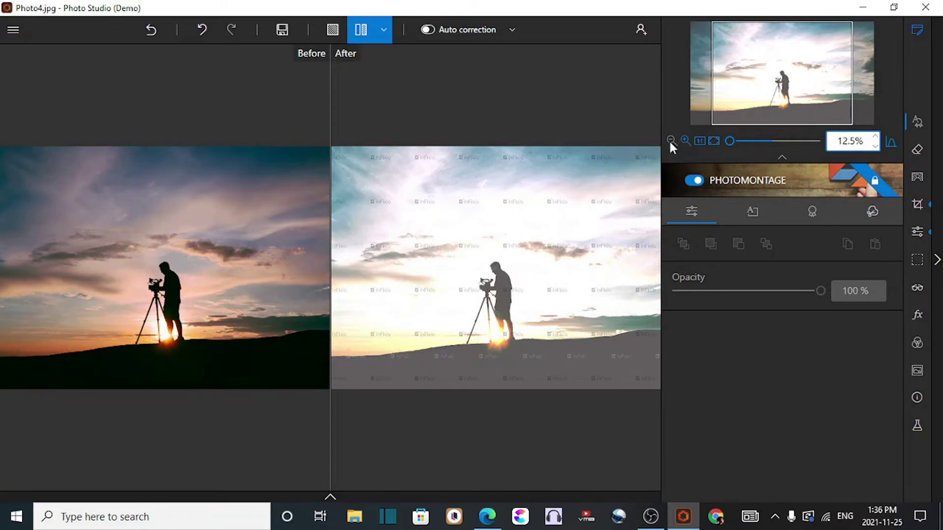
{"action": "left_click", "coordinate": [671, 140]}
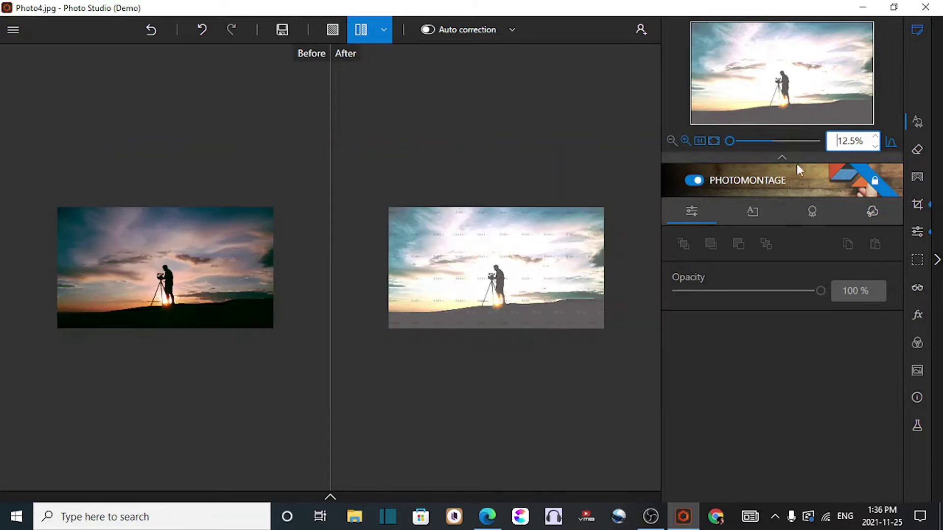
Step: Open the Remove Objects tool and look through its edit source and output format options
{"action": "left_click", "coordinate": [917, 150]}
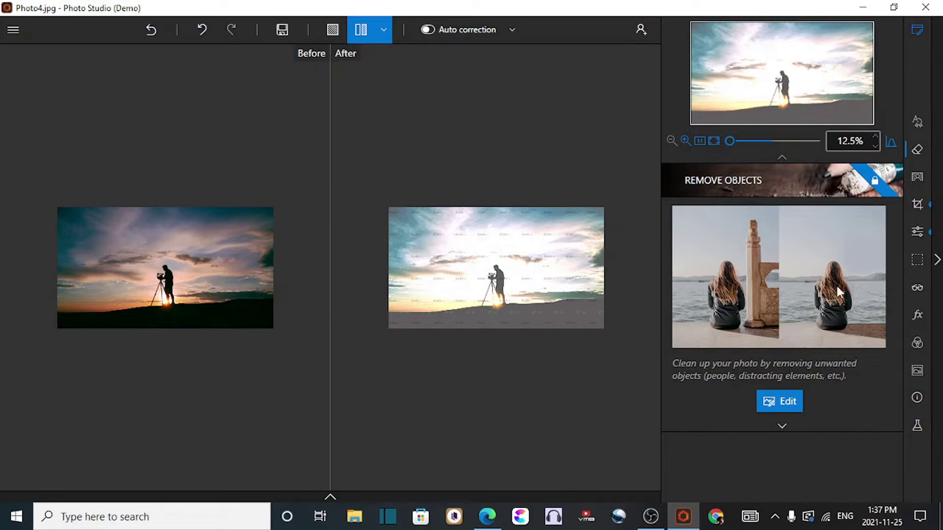
{"action": "left_click", "coordinate": [783, 424]}
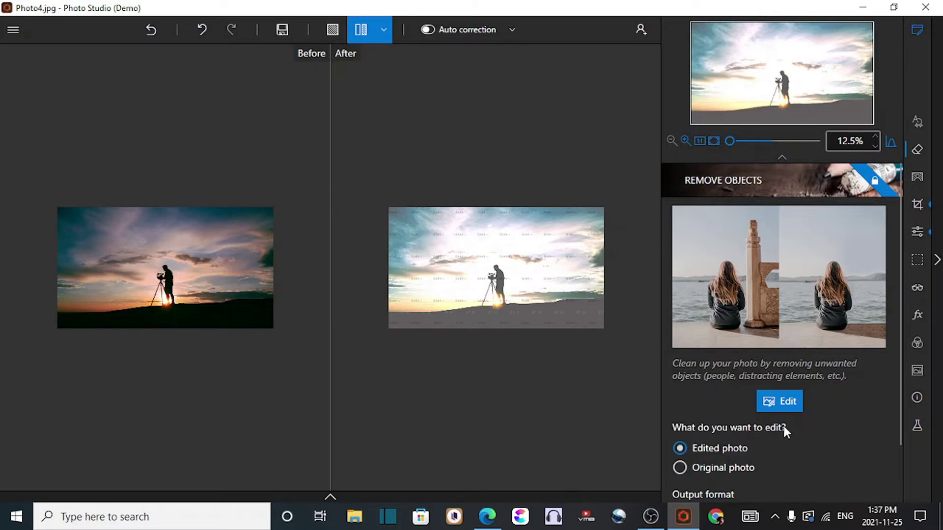
{"action": "scroll", "coordinate": [767, 432], "scroll_direction": "down", "scroll_amount": 1}
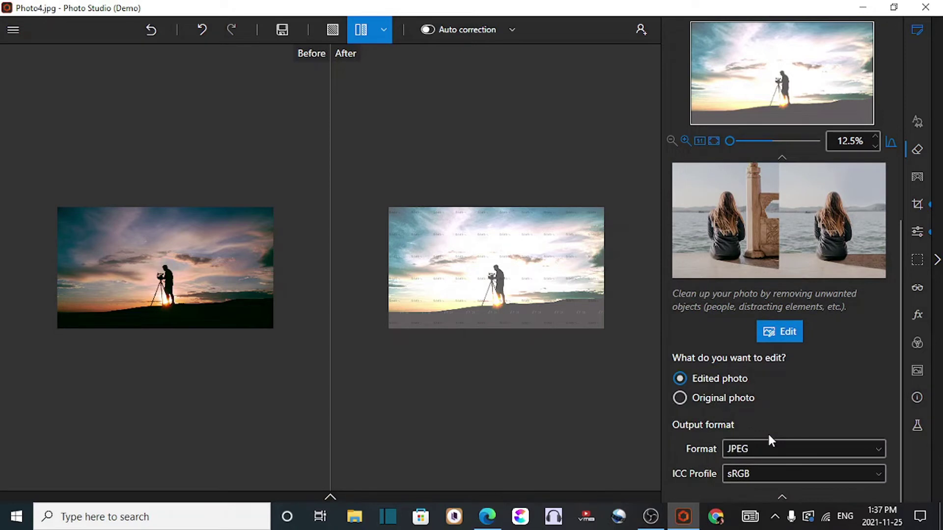
{"action": "scroll", "coordinate": [768, 432], "scroll_direction": "up", "scroll_amount": 1}
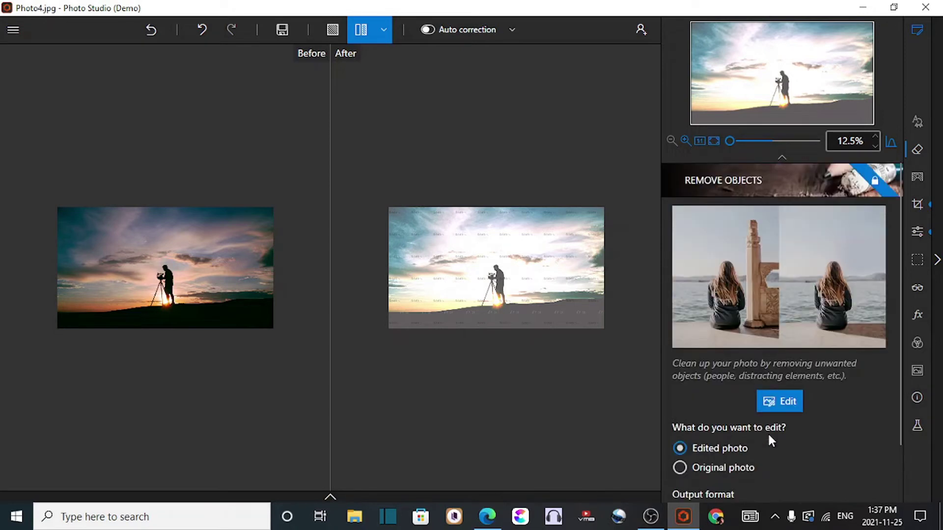
Step: Open the Background tool and run the automatic AI background replacement on the edited photo
{"action": "left_click", "coordinate": [917, 177]}
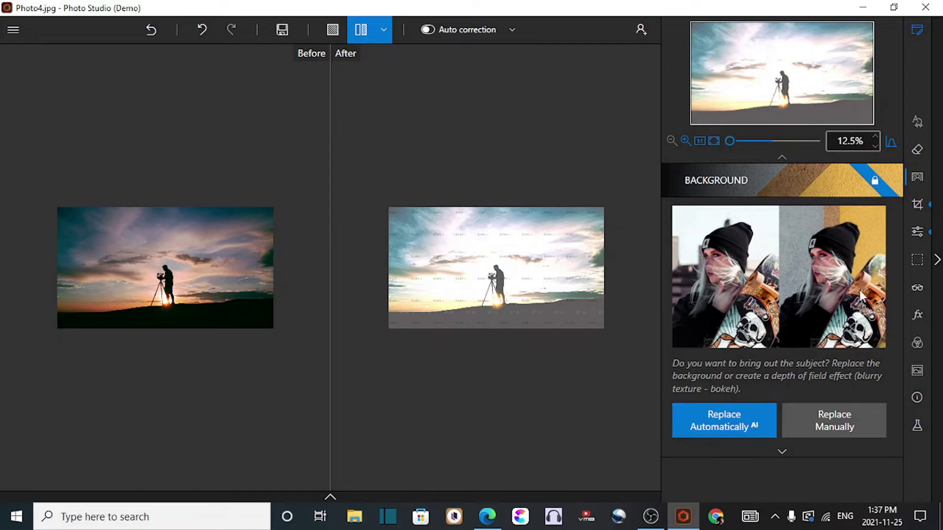
{"action": "left_click", "coordinate": [746, 422]}
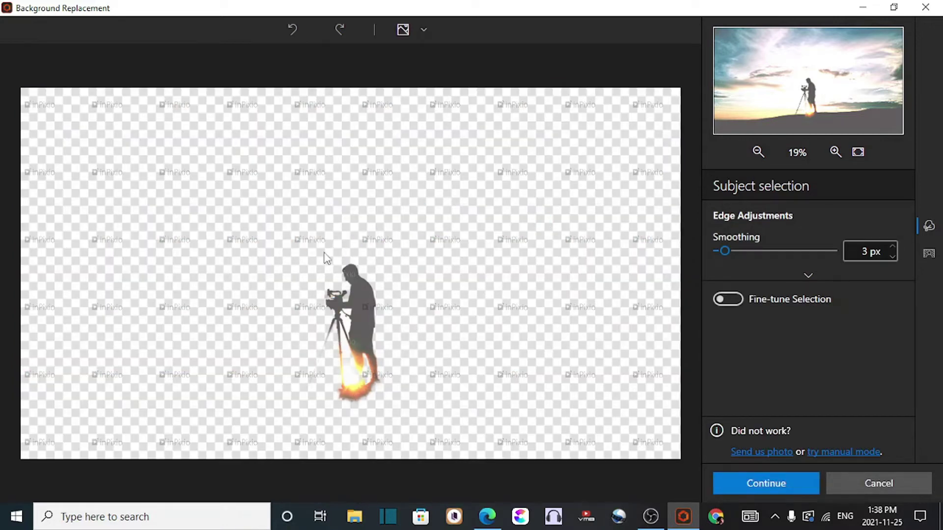
{"action": "scroll", "coordinate": [530, 290], "scroll_direction": "down", "scroll_amount": 3}
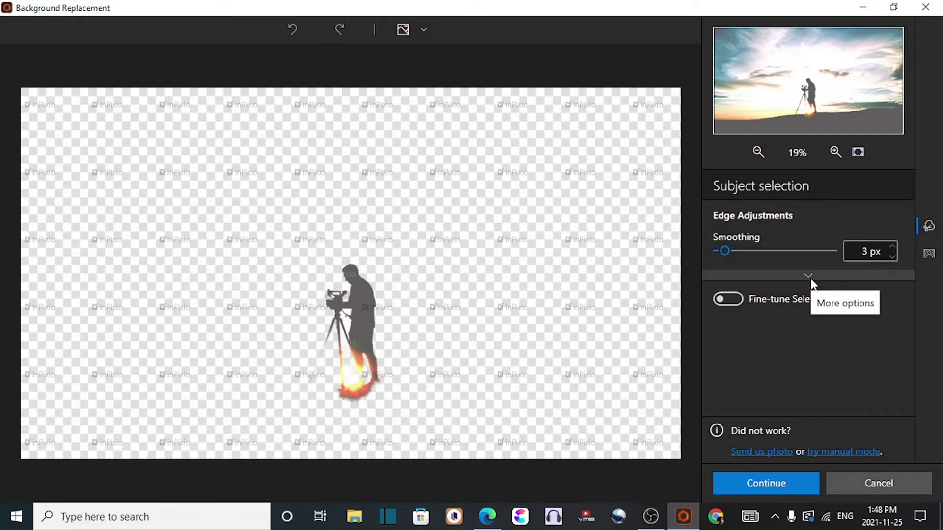
{"action": "mouse_move", "coordinate": [736, 238]}
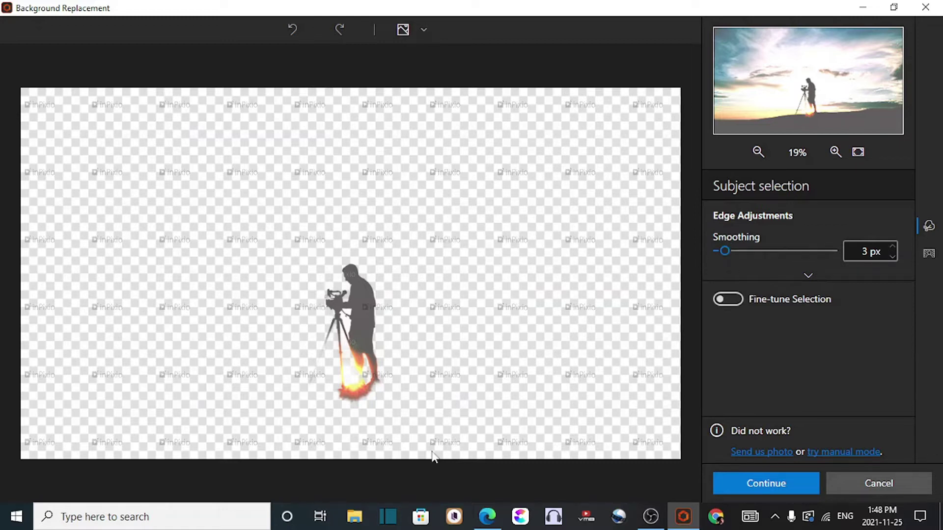
Step: Show the extra edge options, turn on Fine-tune Selection and set Smoothing to 6 px
{"action": "left_click", "coordinate": [807, 274]}
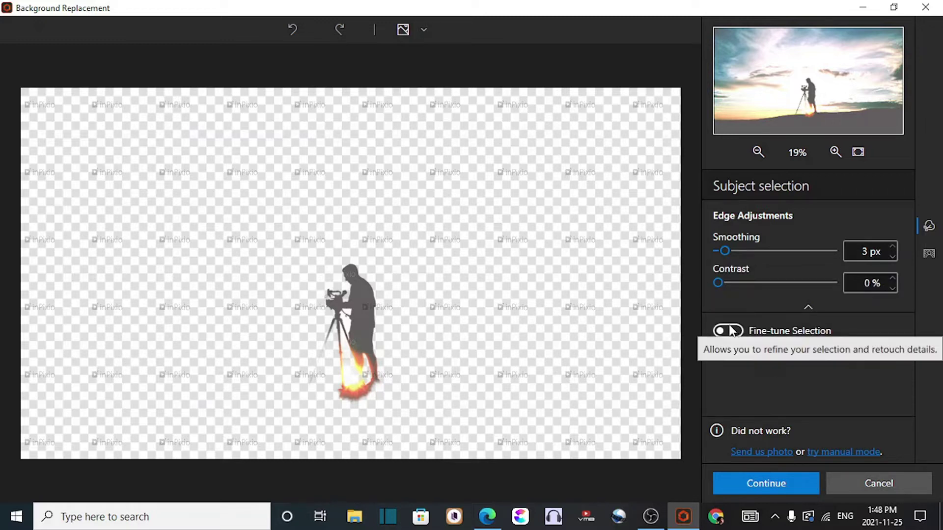
{"action": "left_click", "coordinate": [809, 331]}
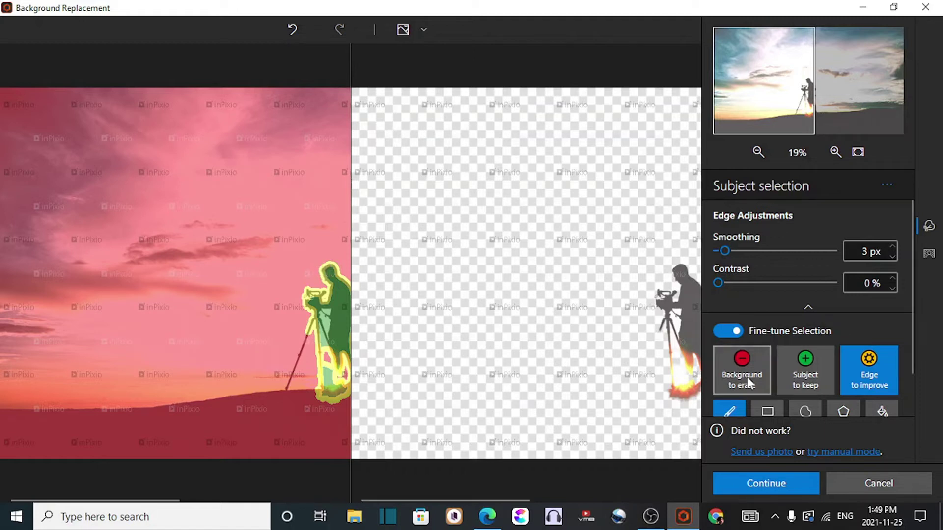
{"action": "mouse_move", "coordinate": [725, 252]}
{"action": "left_mouse_down"}
{"action": "mouse_move", "coordinate": [771, 251]}
{"action": "mouse_move", "coordinate": [734, 249]}
{"action": "left_mouse_up"}
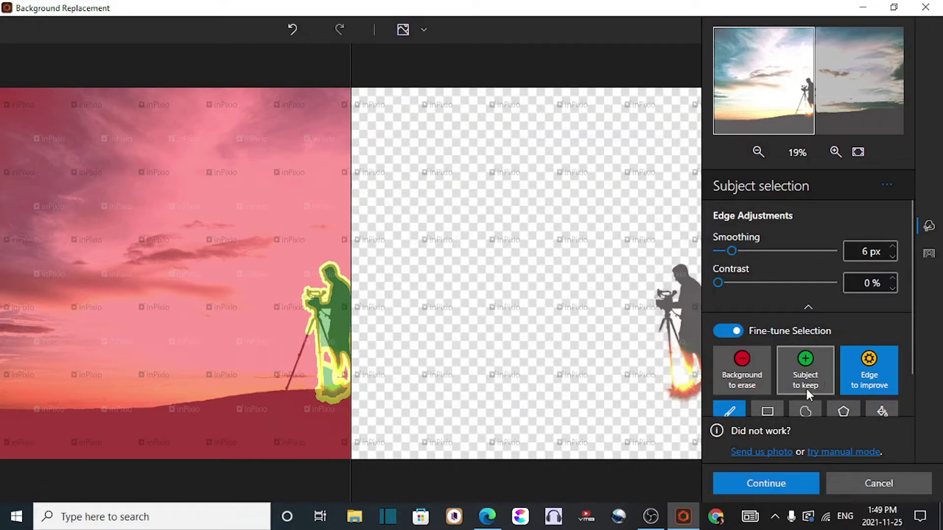
Step: Try painting the tripod and the area around it as Subject to keep, and cancel the background replacement
{"action": "left_click", "coordinate": [737, 374]}
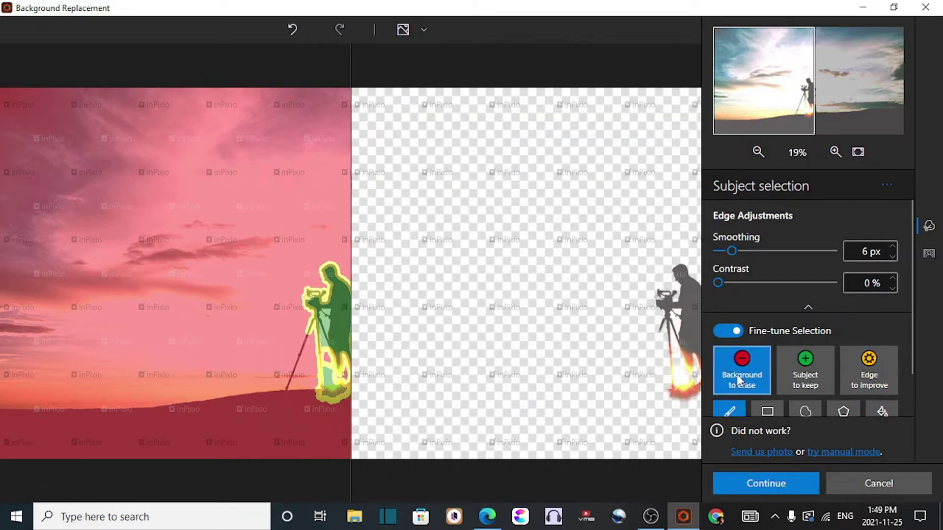
{"action": "left_click", "coordinate": [864, 386]}
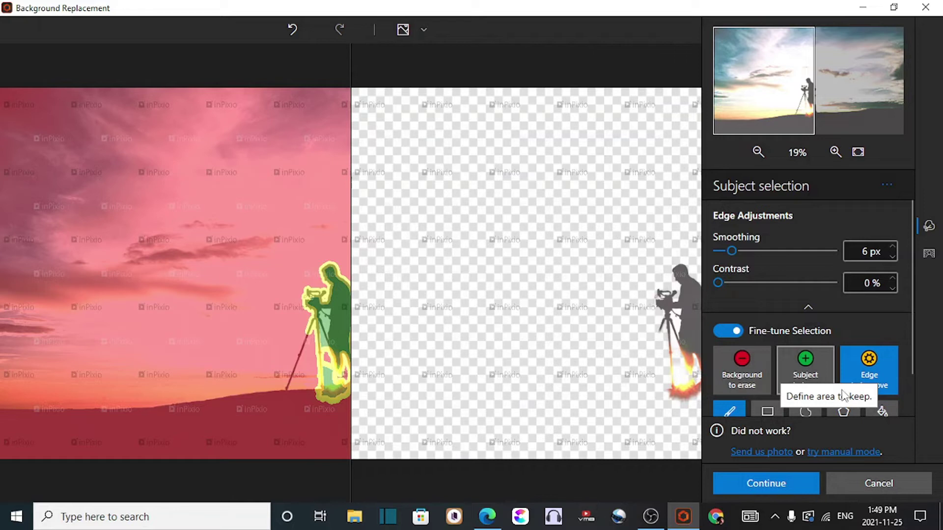
{"action": "left_click", "coordinate": [813, 378]}
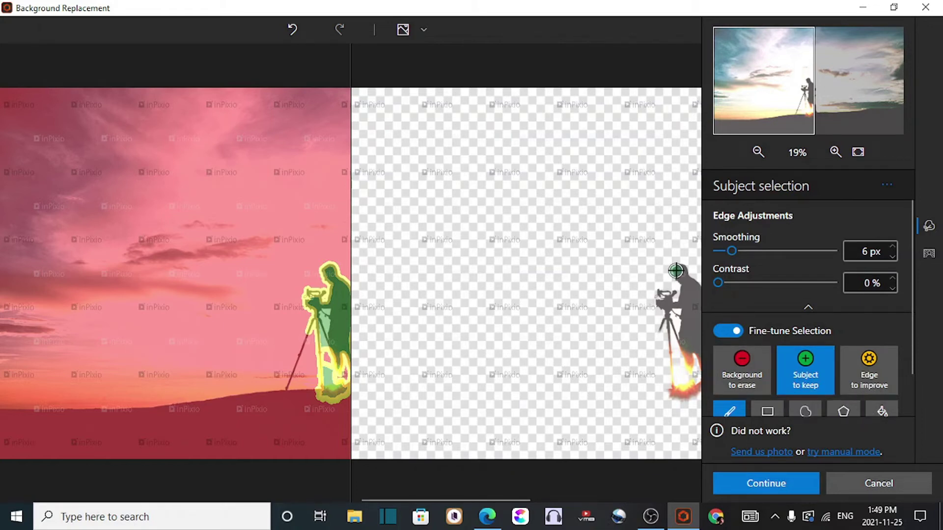
{"action": "mouse_move", "coordinate": [685, 287]}
{"action": "left_mouse_down"}
{"action": "mouse_move", "coordinate": [671, 270]}
{"action": "mouse_move", "coordinate": [668, 313]}
{"action": "mouse_move", "coordinate": [681, 312]}
{"action": "mouse_move", "coordinate": [701, 375]}
{"action": "mouse_move", "coordinate": [670, 343]}
{"action": "mouse_move", "coordinate": [668, 320]}
{"action": "mouse_move", "coordinate": [688, 372]}
{"action": "mouse_move", "coordinate": [650, 336]}
{"action": "mouse_move", "coordinate": [643, 388]}
{"action": "mouse_move", "coordinate": [661, 464]}
{"action": "mouse_move", "coordinate": [669, 361]}
{"action": "mouse_move", "coordinate": [653, 306]}
{"action": "mouse_move", "coordinate": [633, 343]}
{"action": "mouse_move", "coordinate": [632, 366]}
{"action": "left_mouse_up"}
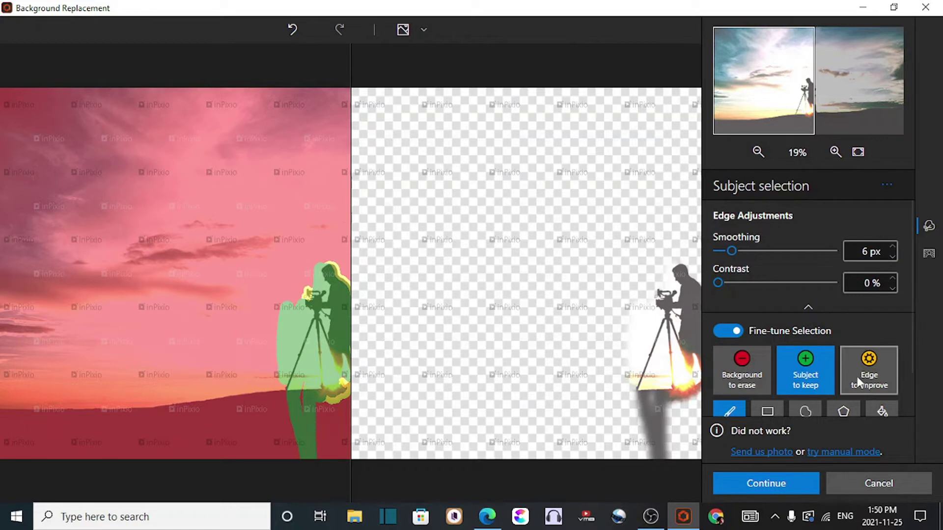
{"action": "left_click", "coordinate": [853, 478]}
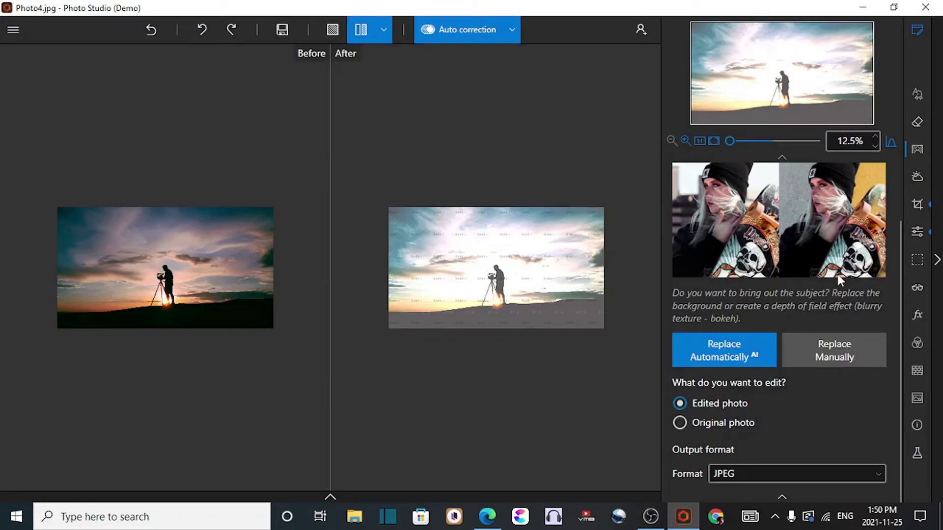
Step: Look over the Sky replacement tool and the Crop options, including the dialog for a new W/H ratio
{"action": "left_click", "coordinate": [917, 177]}
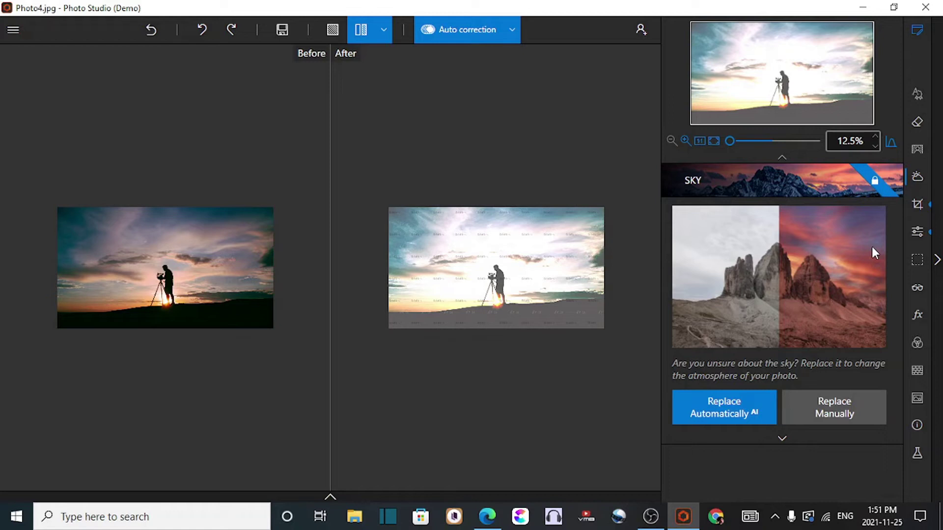
{"action": "left_click", "coordinate": [919, 206]}
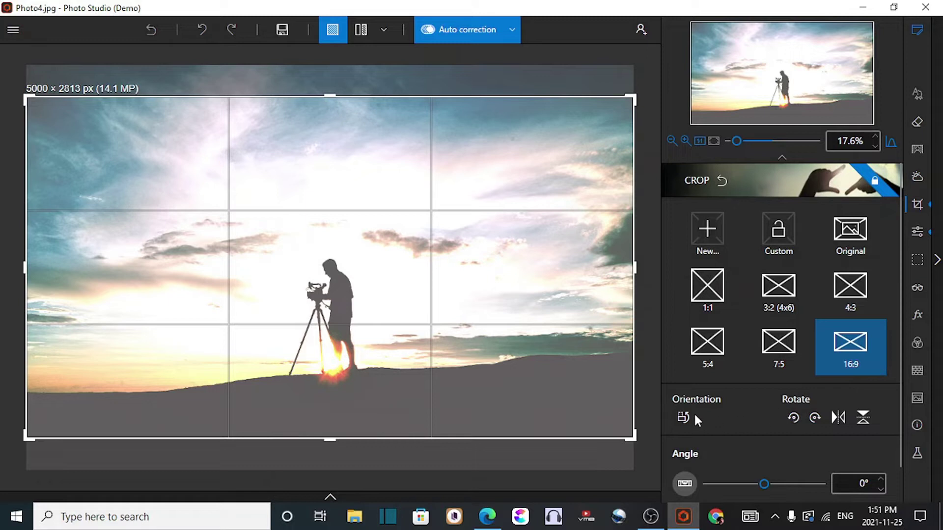
{"action": "left_click", "coordinate": [709, 252]}
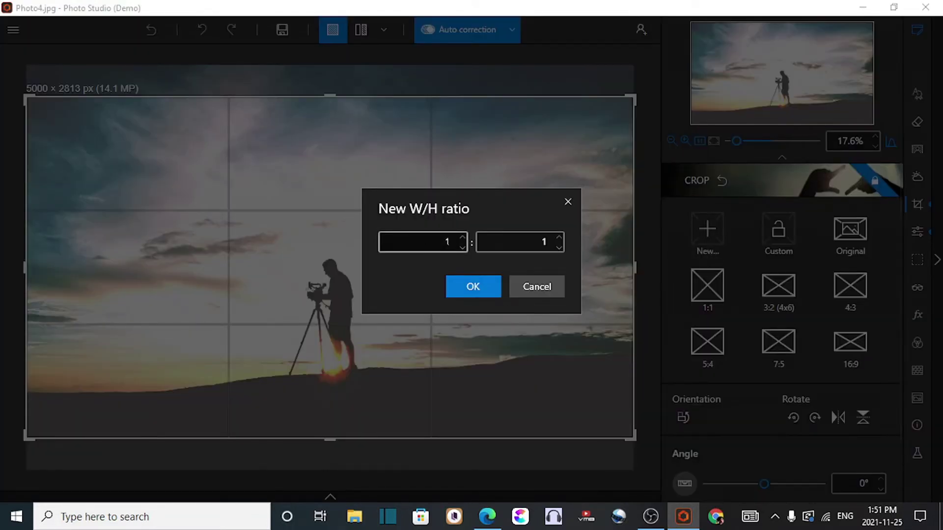
{"action": "left_click", "coordinate": [568, 203]}
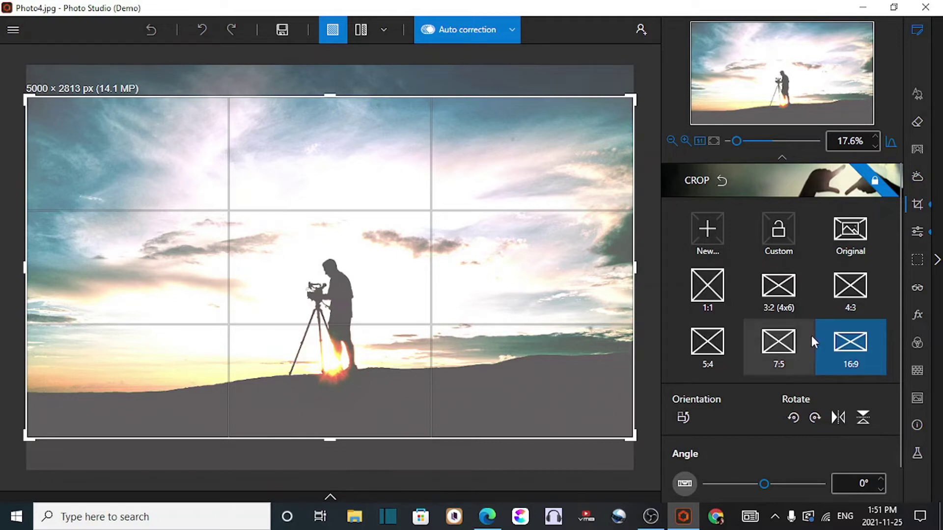
{"action": "scroll", "coordinate": [812, 335], "scroll_direction": "down", "scroll_amount": 1}
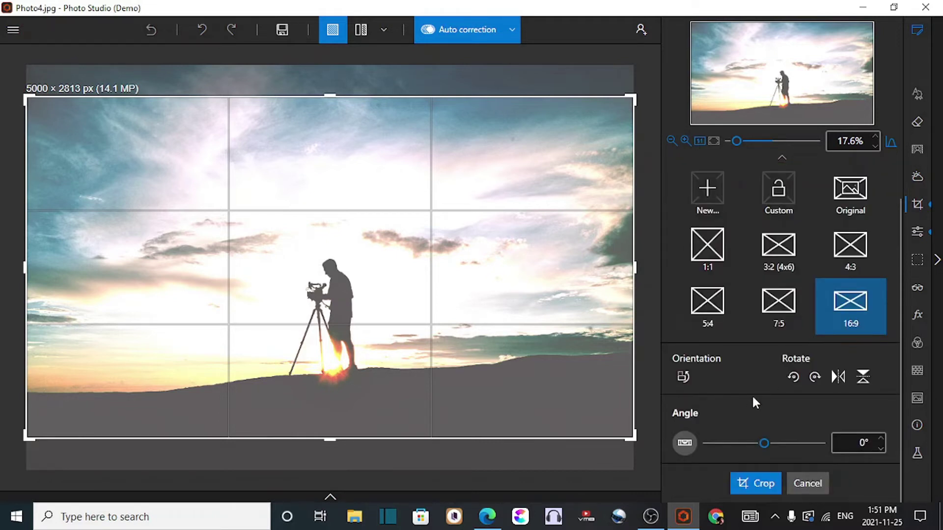
Step: Customize the workspace to hide the Radial Gradient, Sky and Textures panels
{"action": "left_click", "coordinate": [915, 30]}
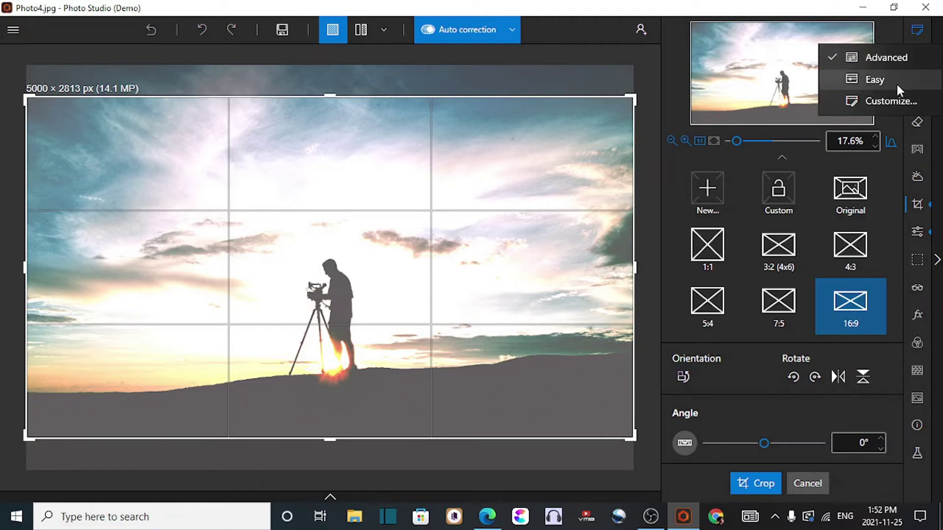
{"action": "left_click", "coordinate": [864, 101]}
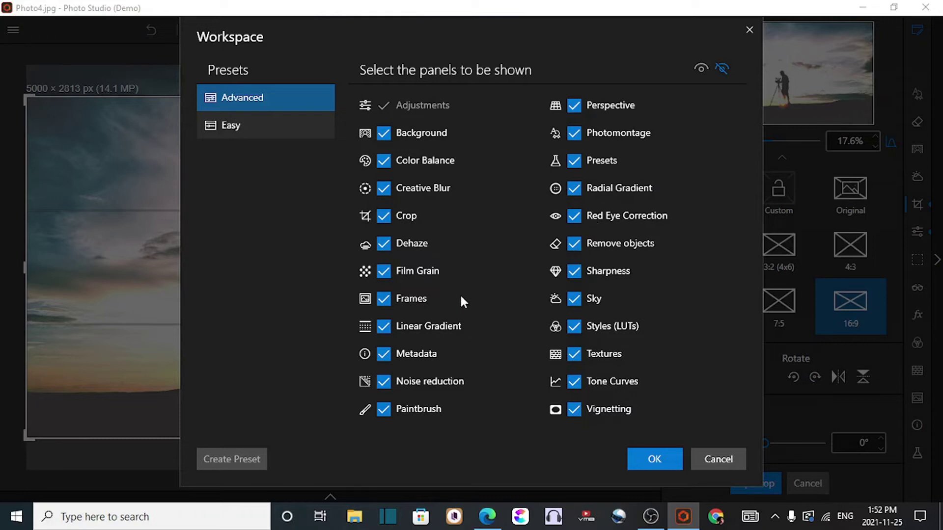
{"action": "left_click", "coordinate": [574, 191]}
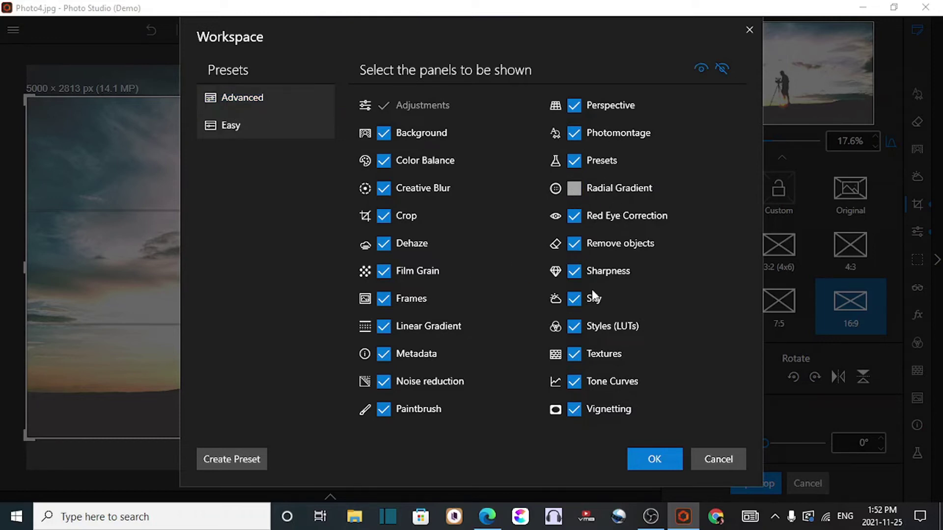
{"action": "left_click", "coordinate": [576, 357]}
{"action": "left_click", "coordinate": [655, 457]}
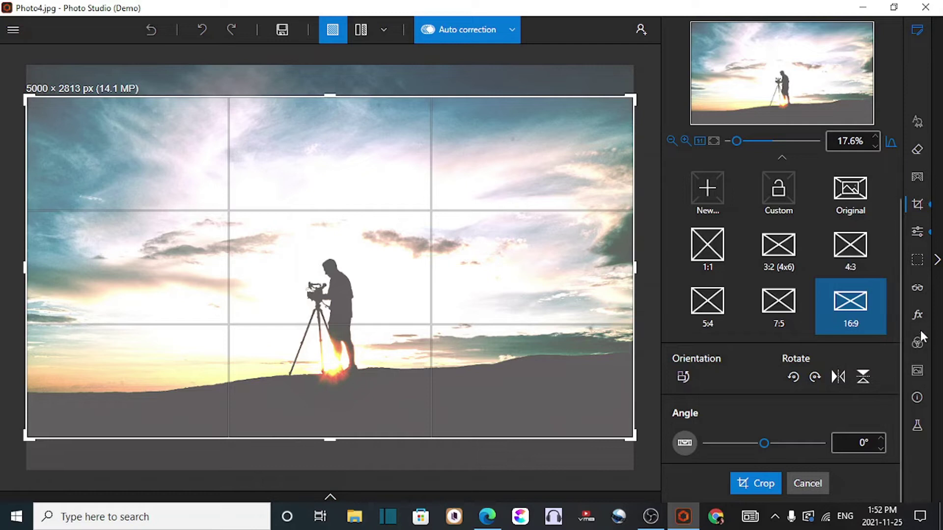
Step: Open the general Adjustments for the photo and set Temperature to -69 % and Hue to +66 %
{"action": "left_click", "coordinate": [920, 238]}
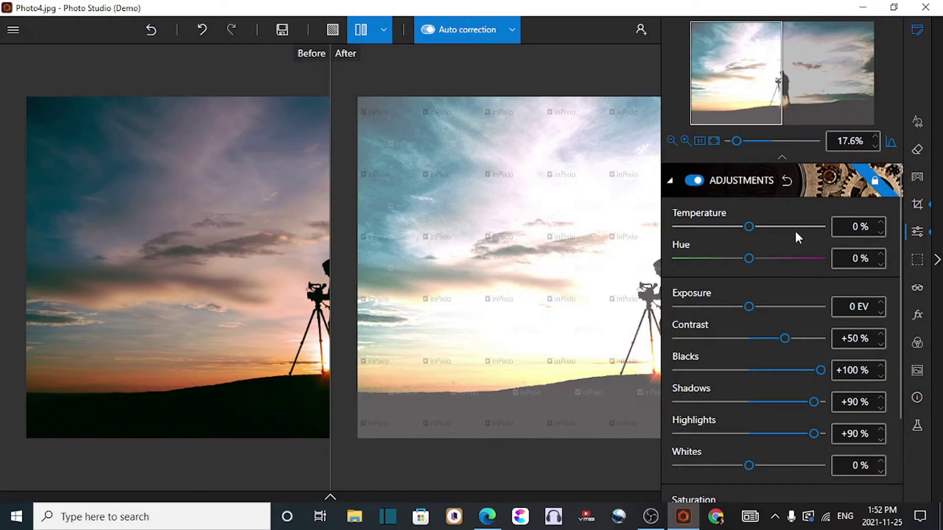
{"action": "left_click", "coordinate": [796, 231]}
{"action": "left_click", "coordinate": [699, 228]}
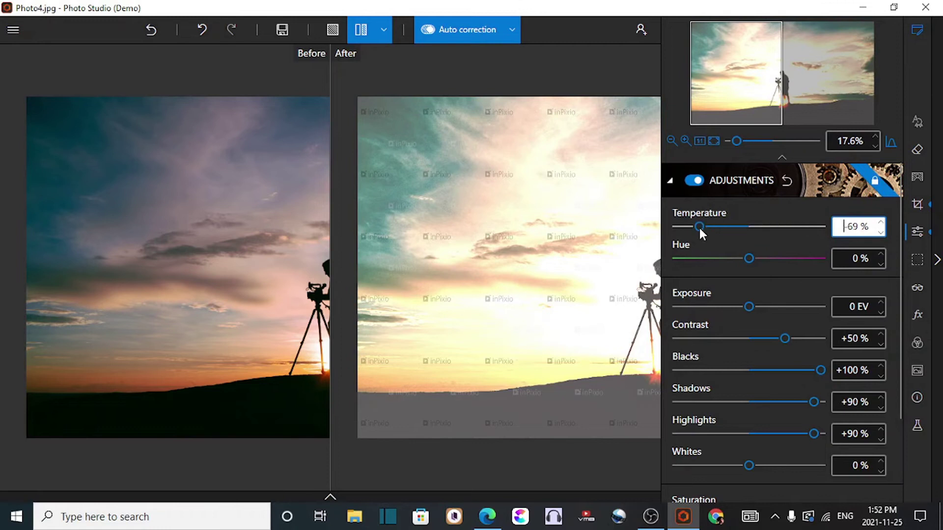
{"action": "left_click", "coordinate": [715, 259]}
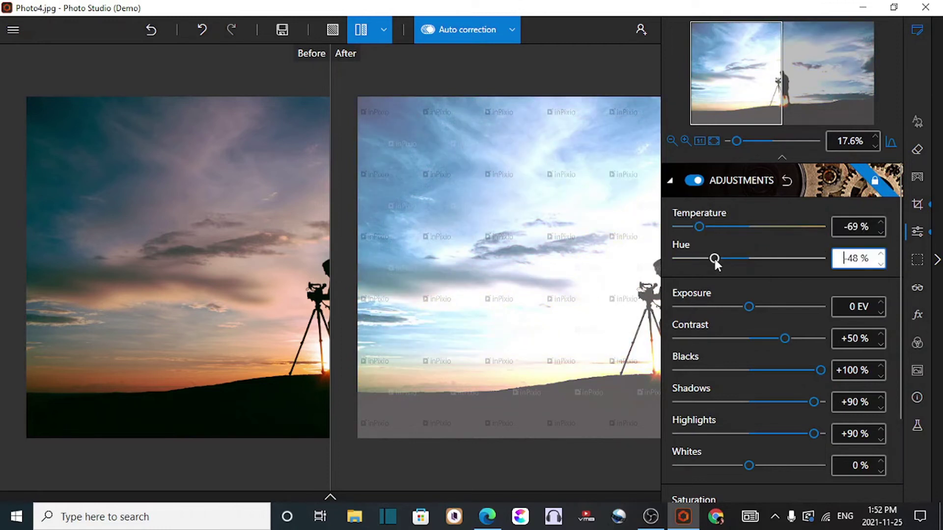
{"action": "left_click", "coordinate": [797, 258]}
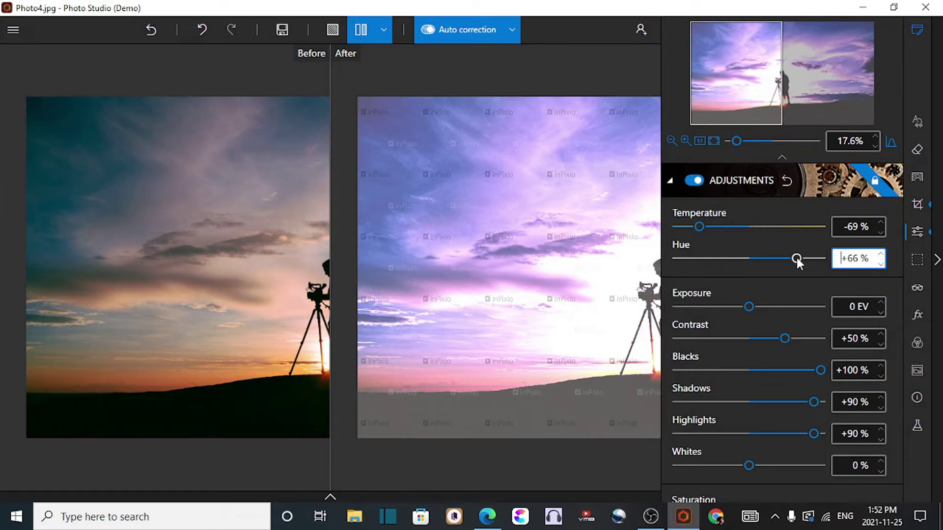
Step: Try Exposure at +2.27 EV, -2.62 EV and -0.33 EV, and return it to 0 EV
{"action": "left_click", "coordinate": [790, 307]}
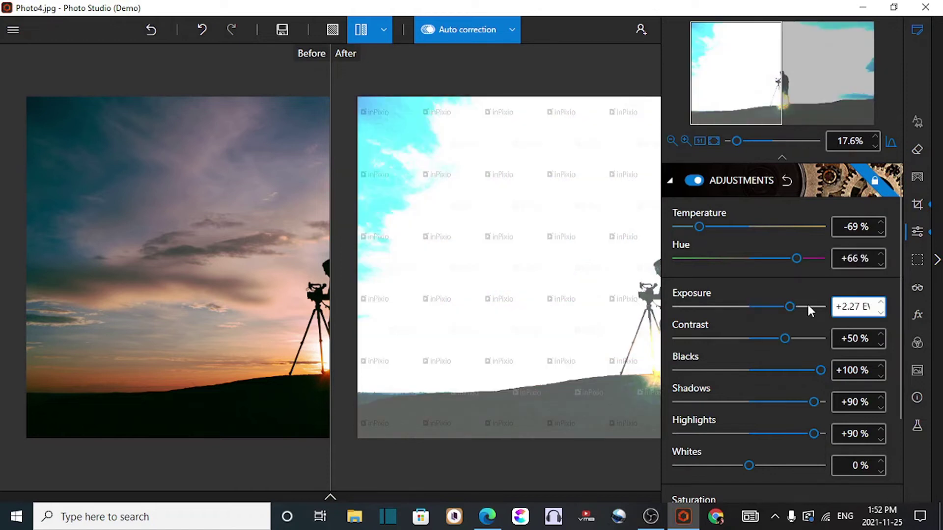
{"action": "left_click", "coordinate": [701, 307]}
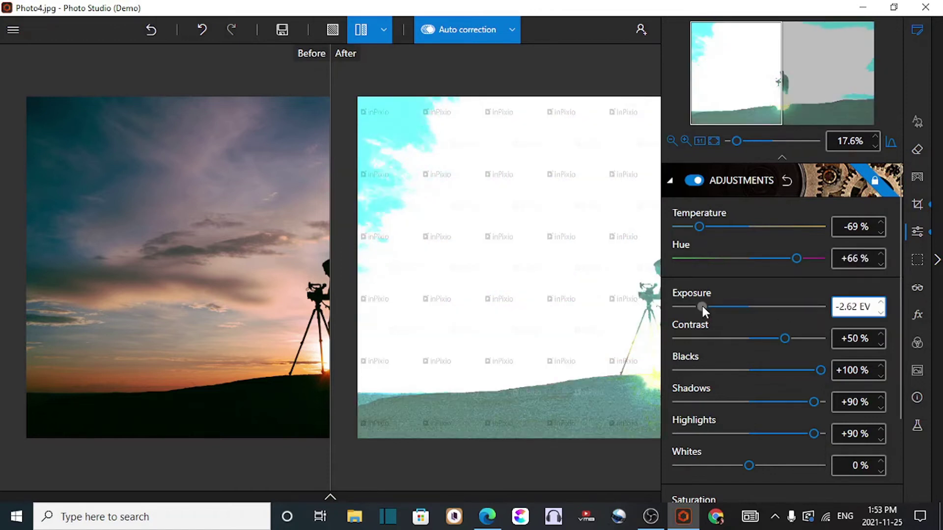
{"action": "left_click", "coordinate": [749, 308]}
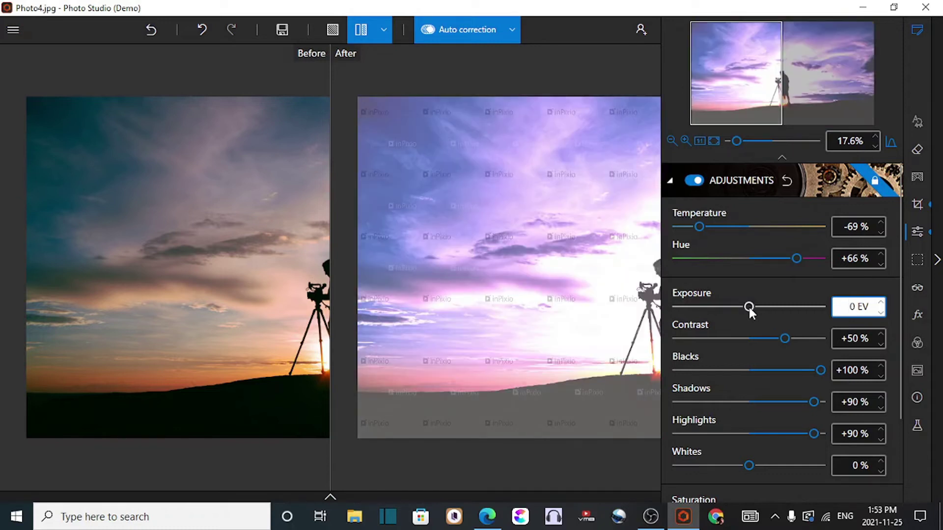
{"action": "left_click", "coordinate": [882, 313]}
{"action": "left_click", "coordinate": [882, 312]}
{"action": "left_click", "coordinate": [881, 303]}
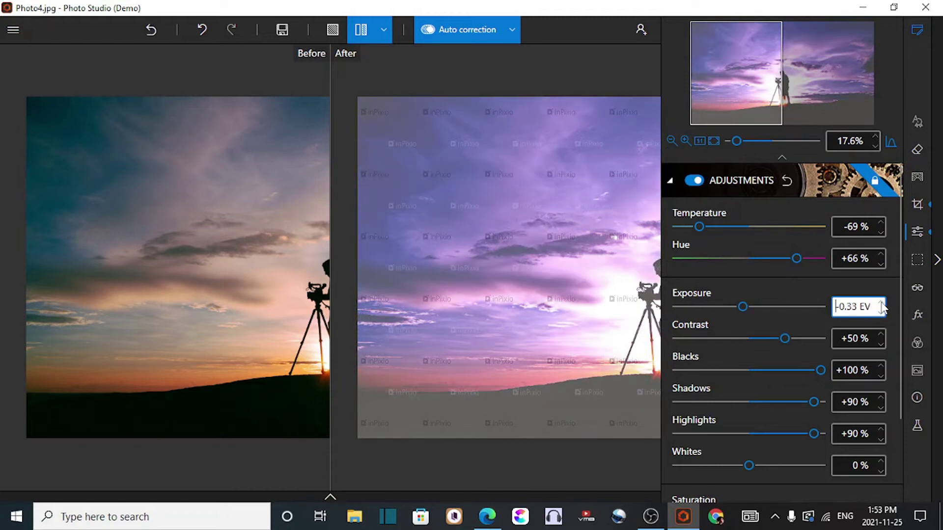
{"action": "left_click", "coordinate": [882, 303]}
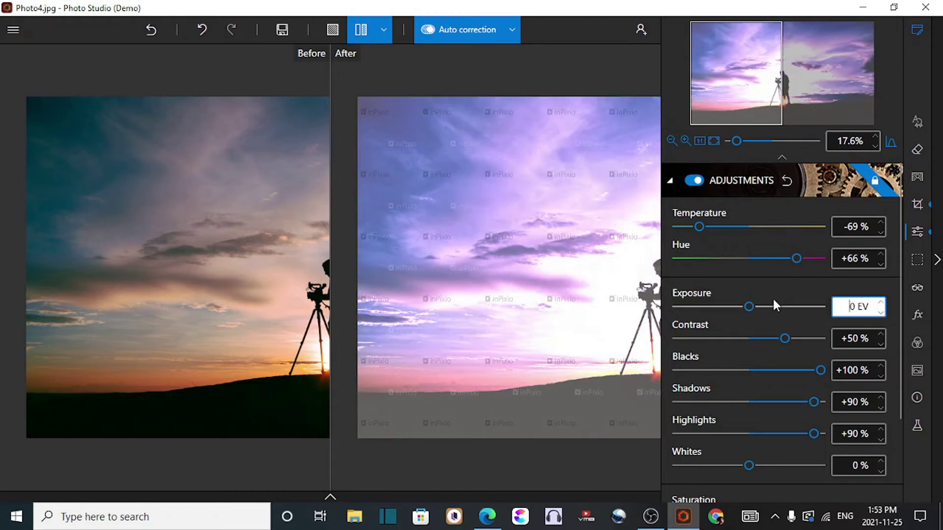
Step: Try Contrast at +46 % and settle on -52 % in the photo's Adjustments
{"action": "left_click", "coordinate": [721, 339]}
{"action": "left_click", "coordinate": [782, 339]}
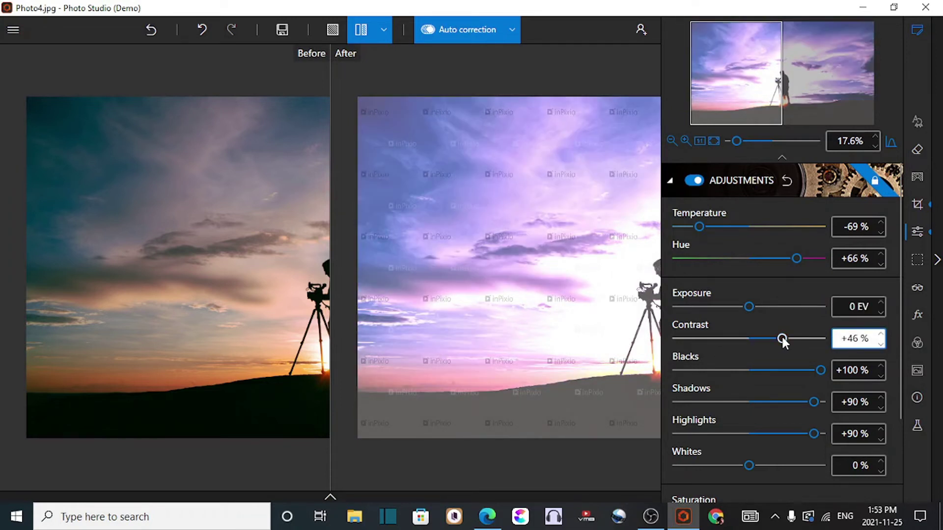
{"action": "scroll", "coordinate": [763, 393], "scroll_direction": "down", "scroll_amount": 2}
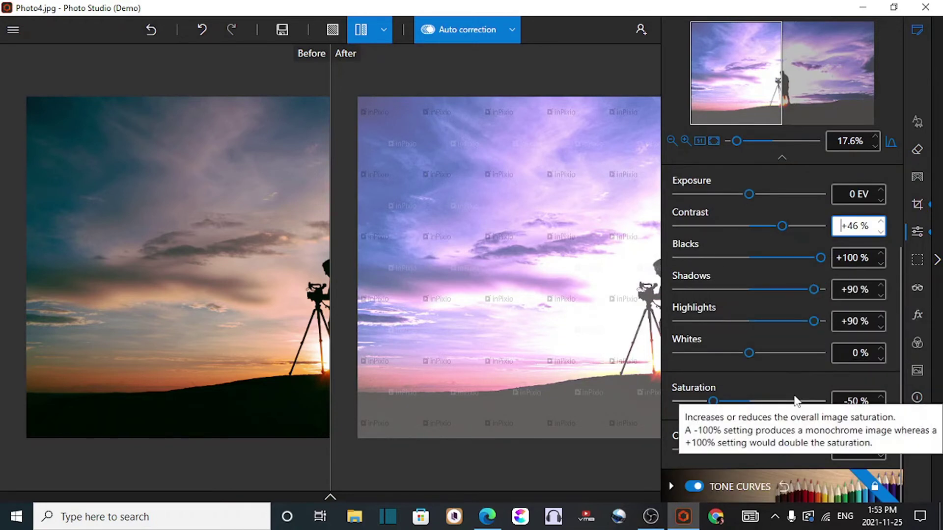
{"action": "left_click", "coordinate": [714, 227]}
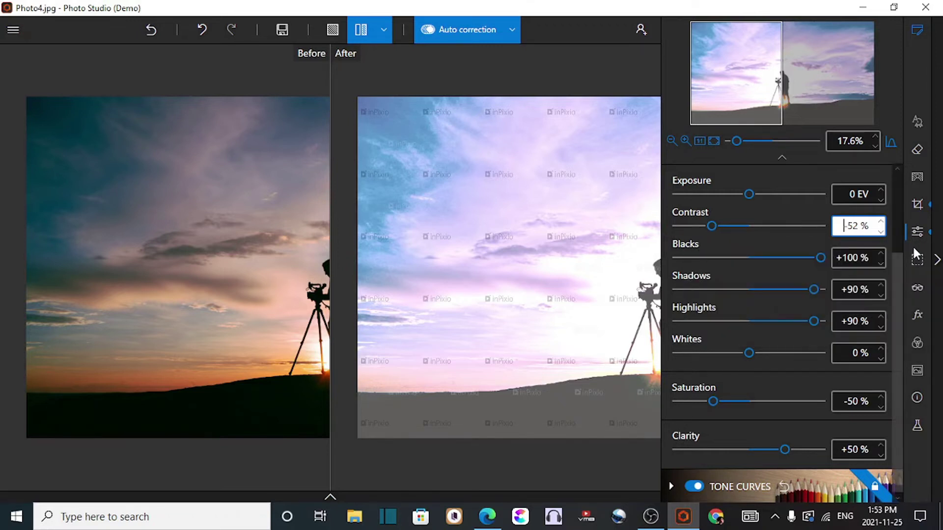
Step: Look through the Linear Gradient settings and set Blacks to -31 % and Highlights to +32 %
{"action": "left_click", "coordinate": [918, 260]}
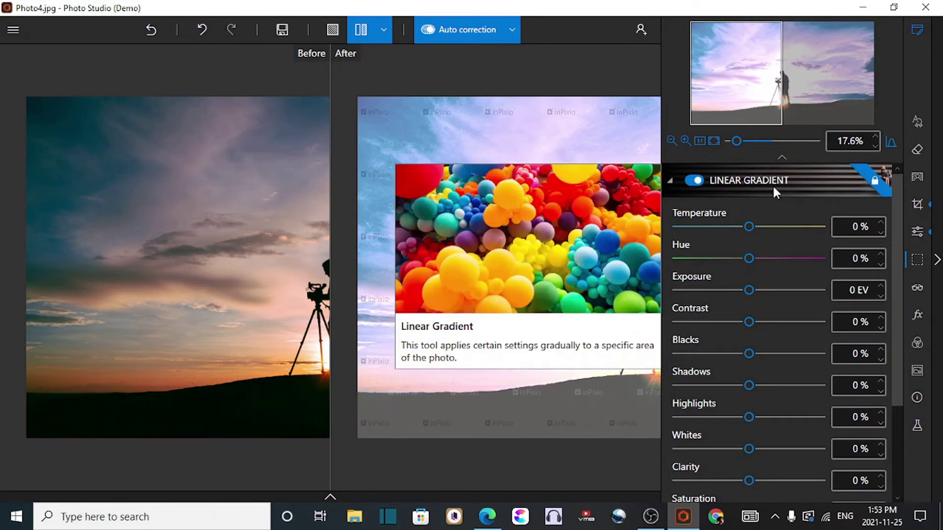
{"action": "mouse_move", "coordinate": [756, 184]}
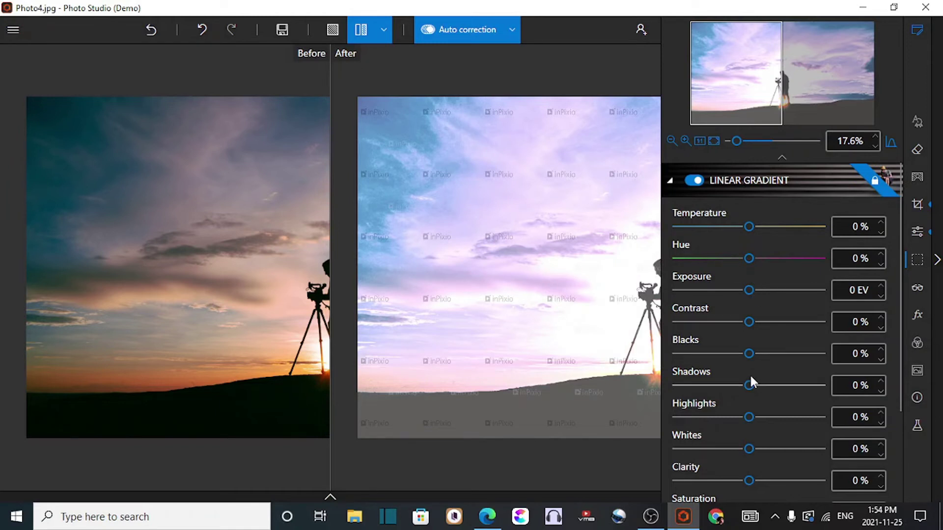
{"action": "scroll", "coordinate": [751, 381], "scroll_direction": "down", "scroll_amount": 3}
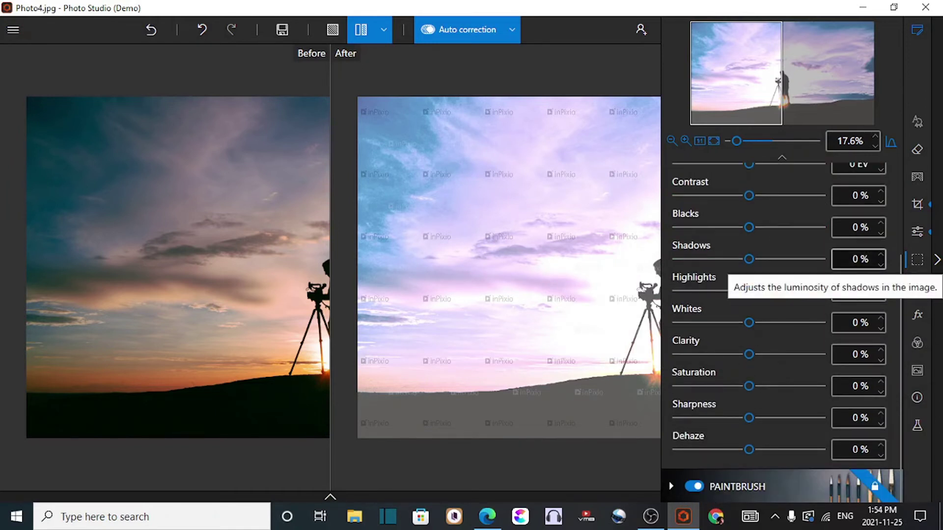
{"action": "scroll", "coordinate": [859, 265], "scroll_direction": "up", "scroll_amount": 3}
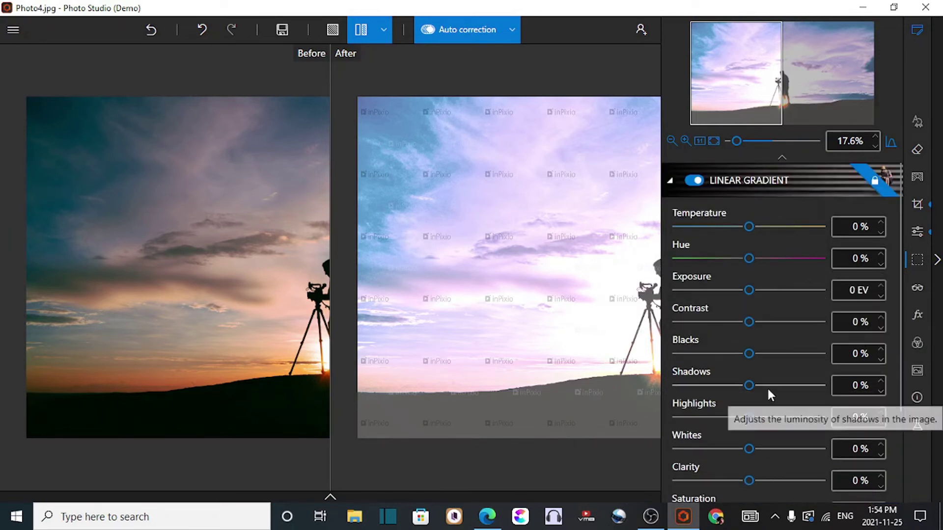
{"action": "scroll", "coordinate": [769, 392], "scroll_direction": "down", "scroll_amount": 3}
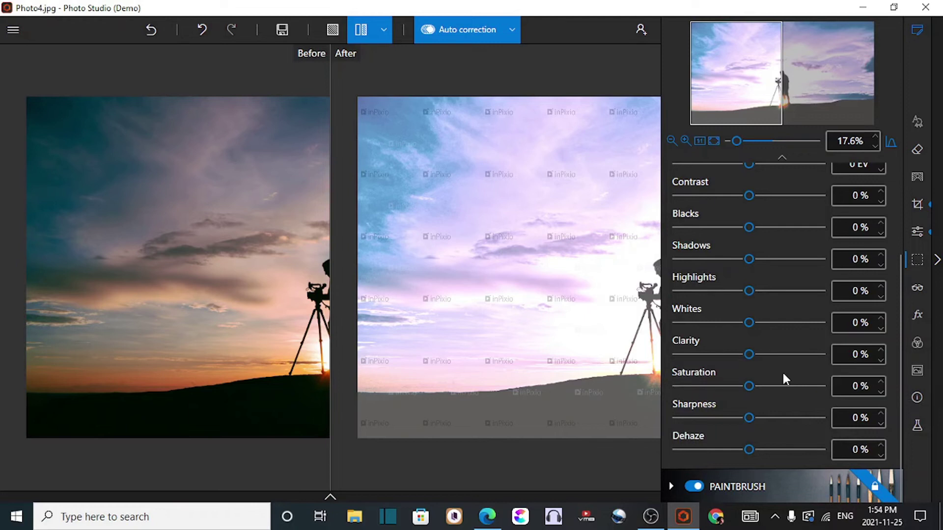
{"action": "left_click", "coordinate": [780, 228]}
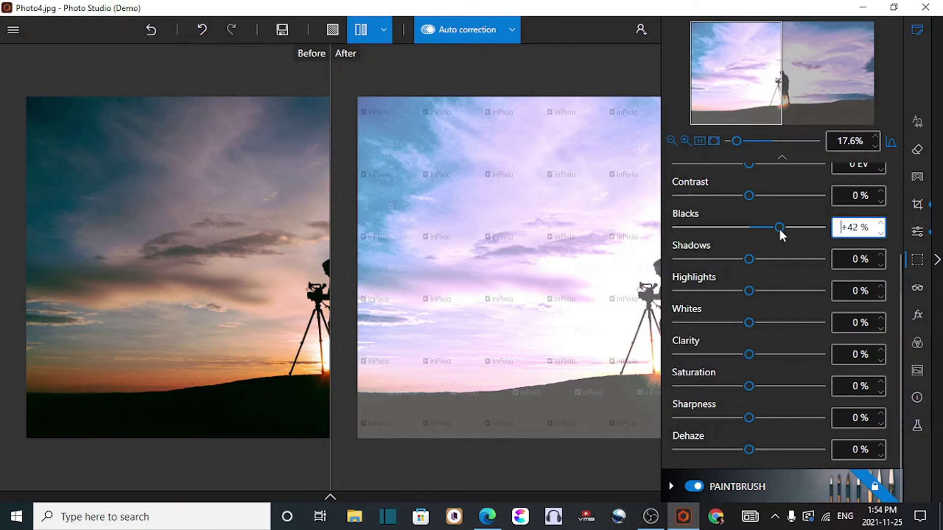
{"action": "left_click", "coordinate": [727, 226]}
{"action": "left_click", "coordinate": [771, 291]}
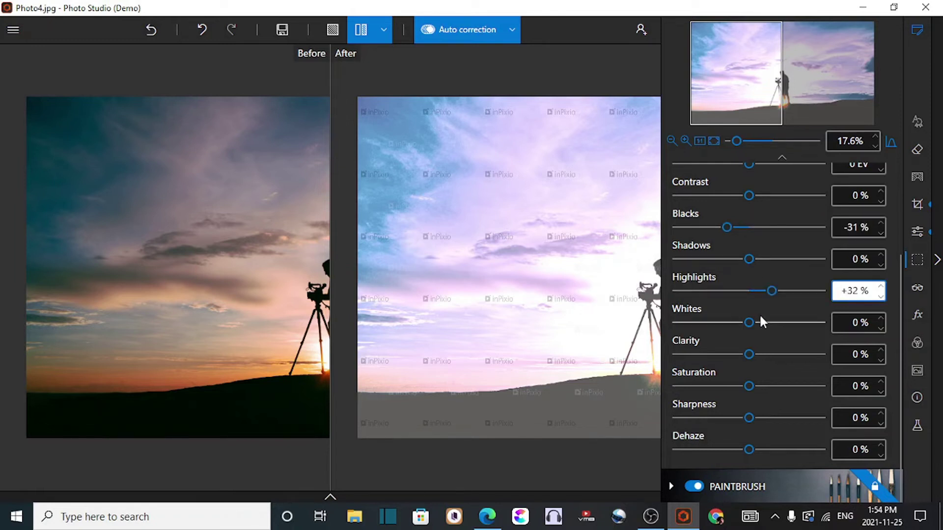
Step: Set the Linear Gradient's Sharpness to +36 %, Saturation to -68 %, Dehaze to +34 % and Shadows to +51 %
{"action": "left_click", "coordinate": [774, 418]}
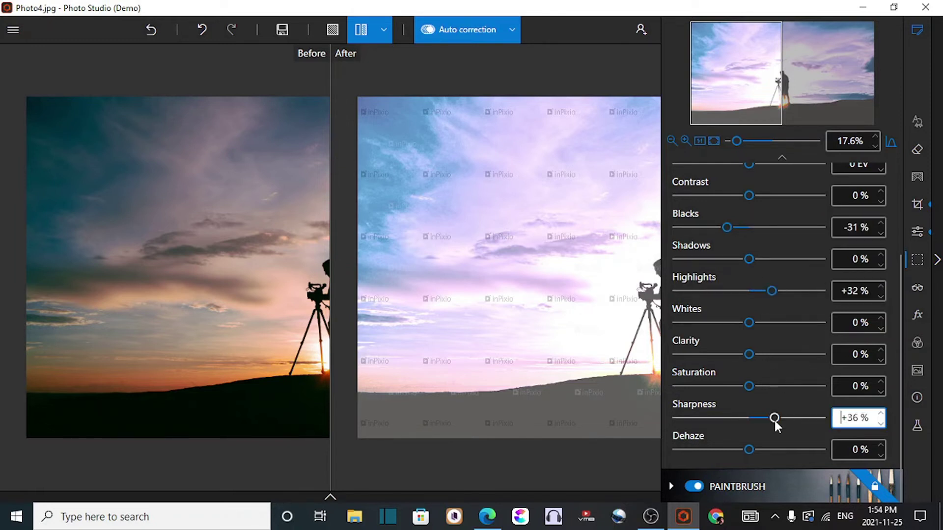
{"action": "left_click", "coordinate": [701, 386]}
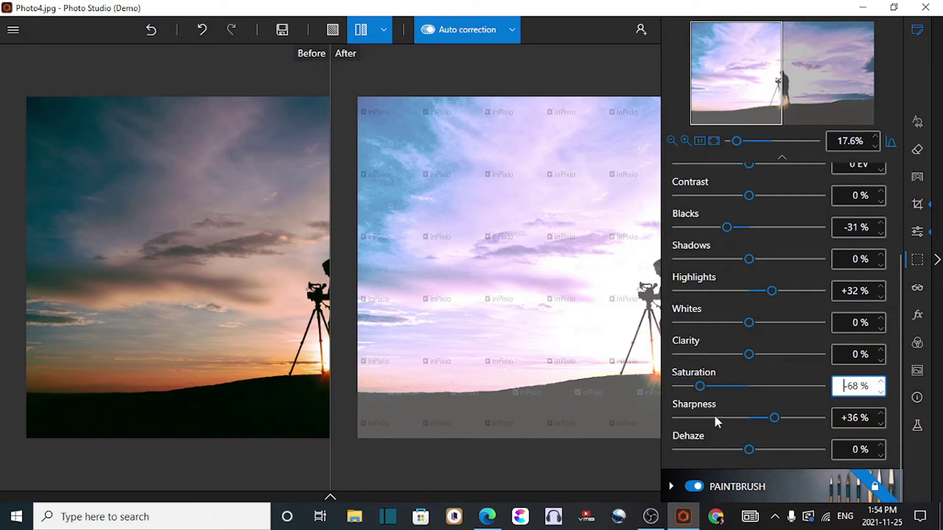
{"action": "left_click", "coordinate": [773, 449]}
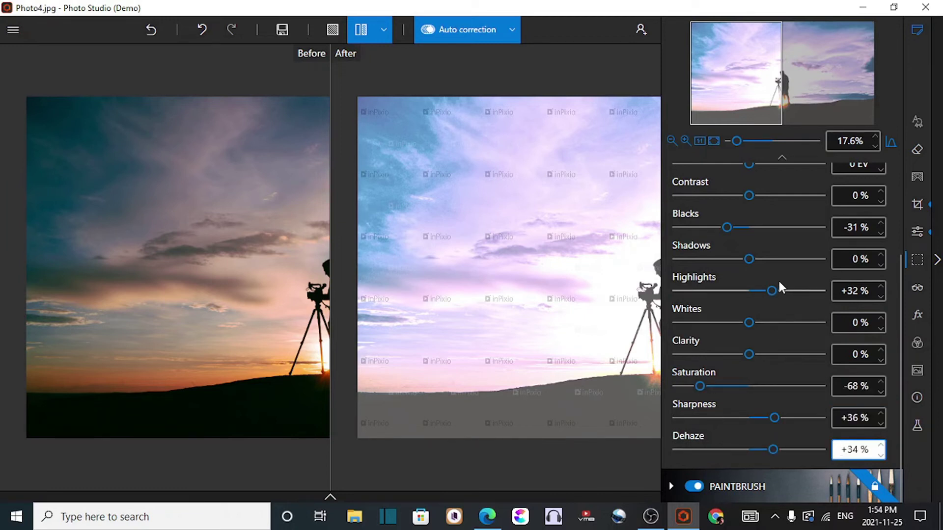
{"action": "left_click", "coordinate": [786, 260]}
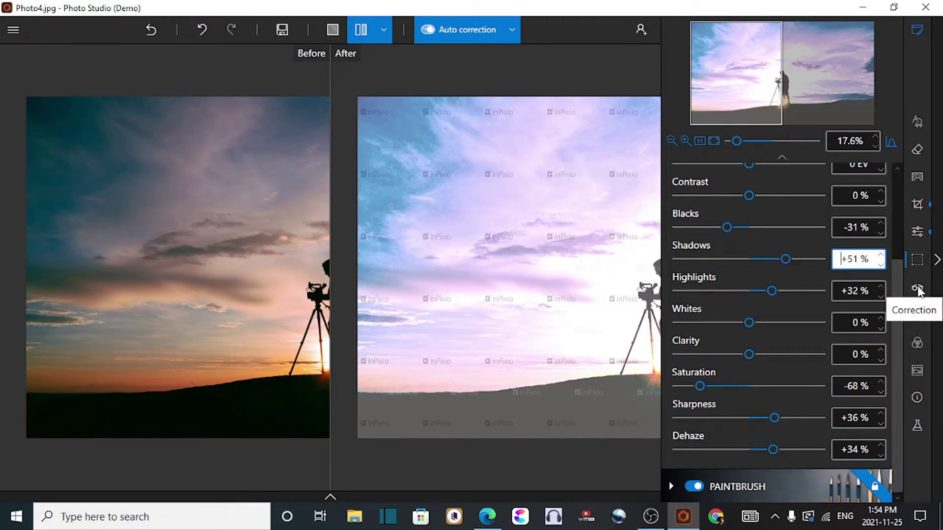
Step: Look over the Correction tools, reading the descriptions of Red Eye Correction, Sharpness and Noise Reduction
{"action": "left_click", "coordinate": [918, 290]}
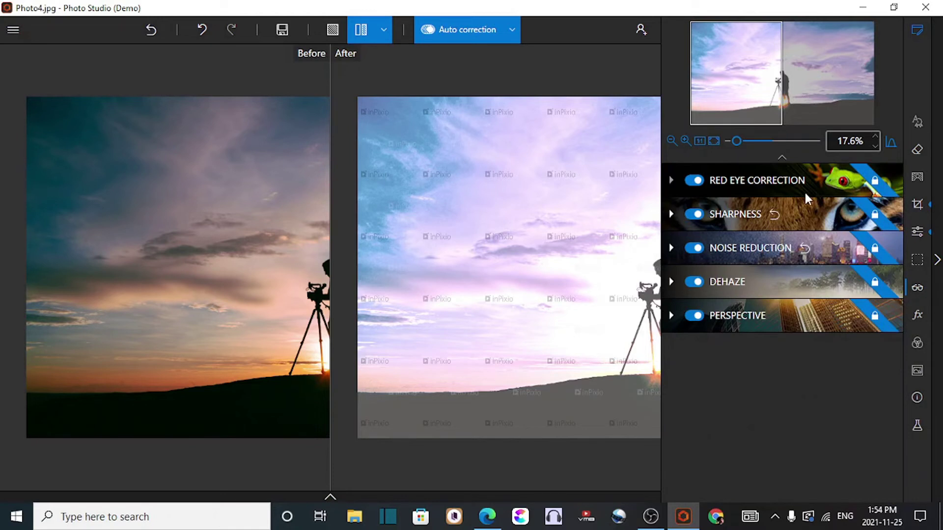
{"action": "mouse_move", "coordinate": [804, 190]}
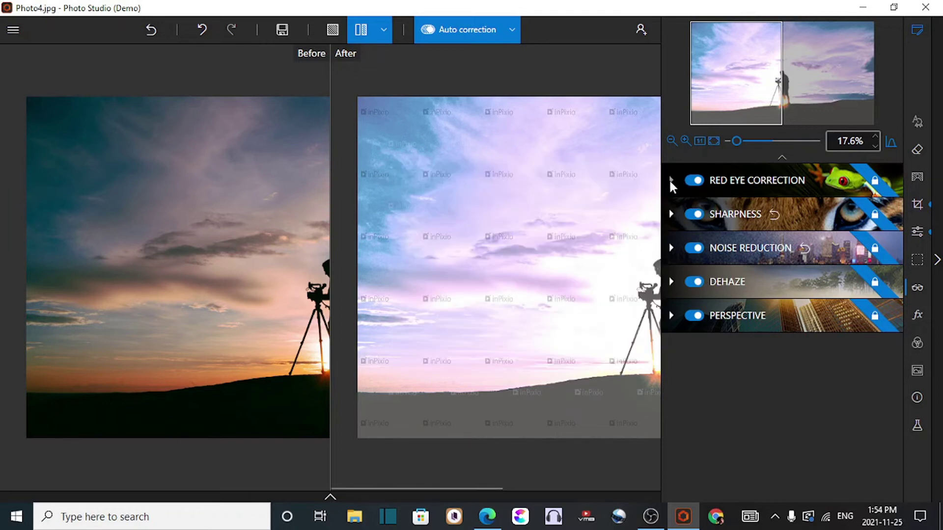
{"action": "mouse_move", "coordinate": [746, 182]}
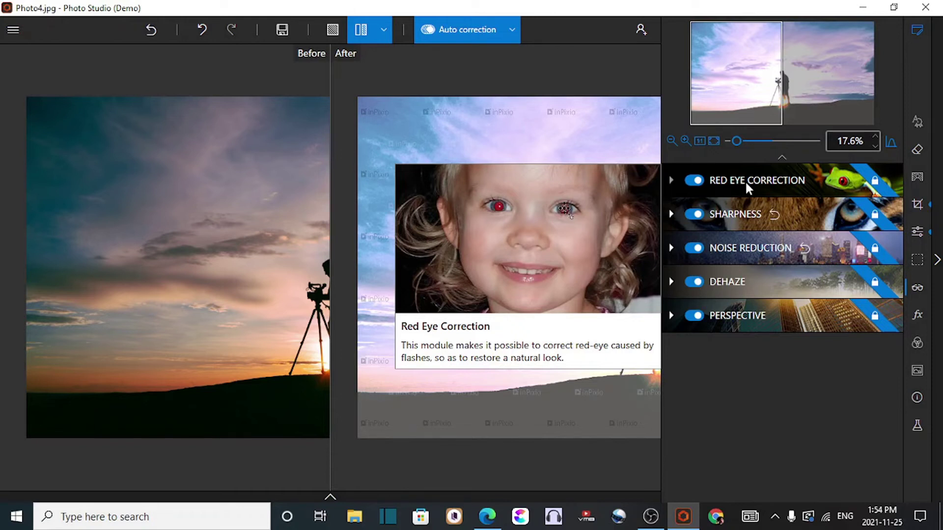
{"action": "mouse_move", "coordinate": [742, 216]}
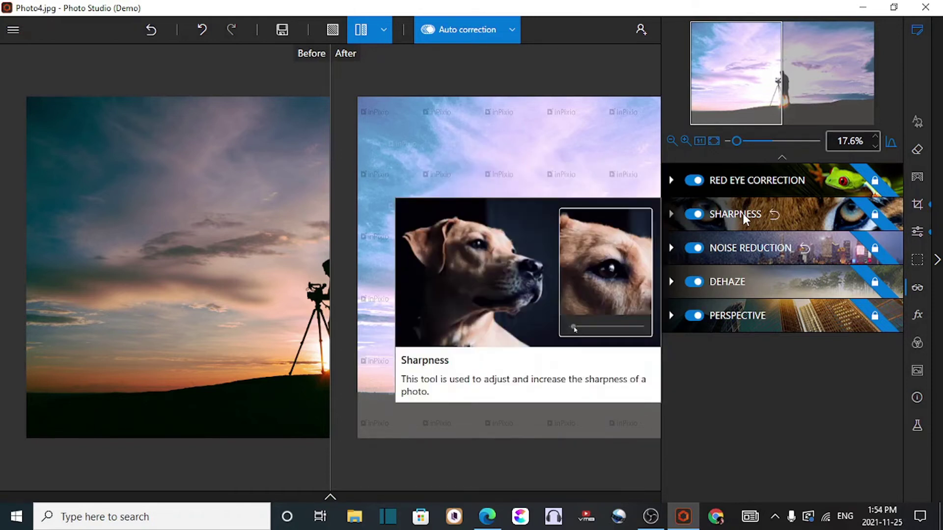
{"action": "mouse_move", "coordinate": [745, 247]}
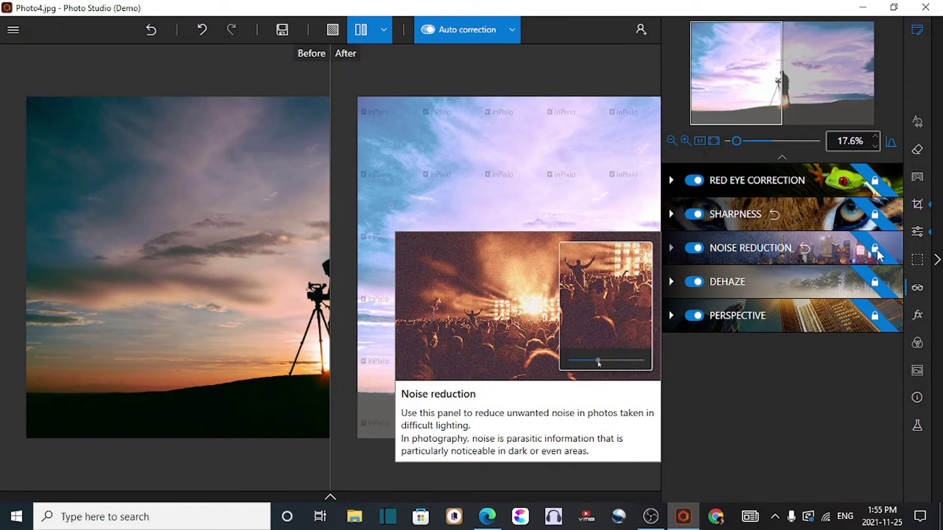
{"action": "mouse_move", "coordinate": [876, 218]}
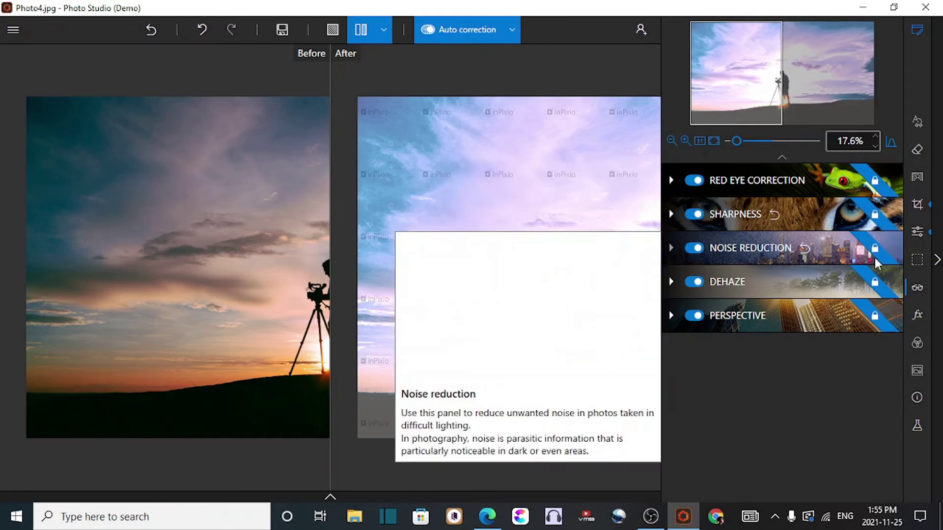
{"action": "mouse_move", "coordinate": [879, 290]}
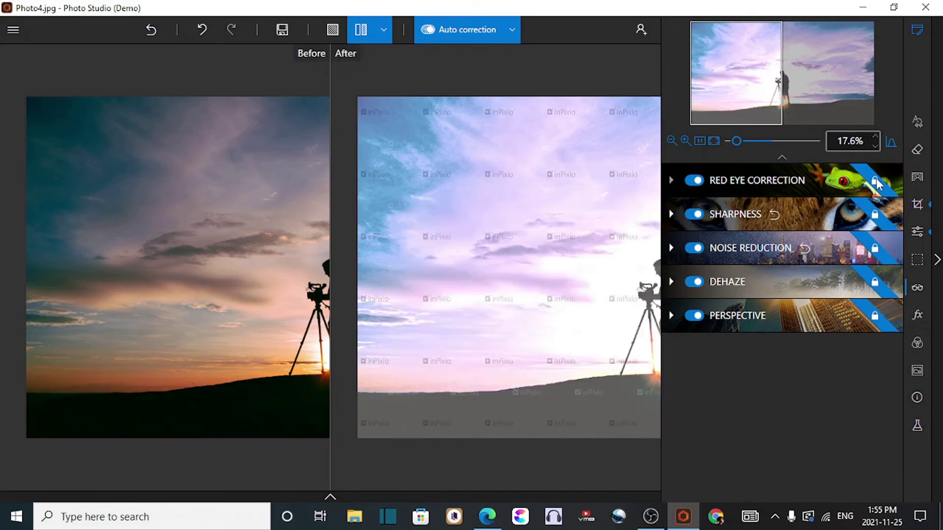
{"action": "mouse_move", "coordinate": [877, 184]}
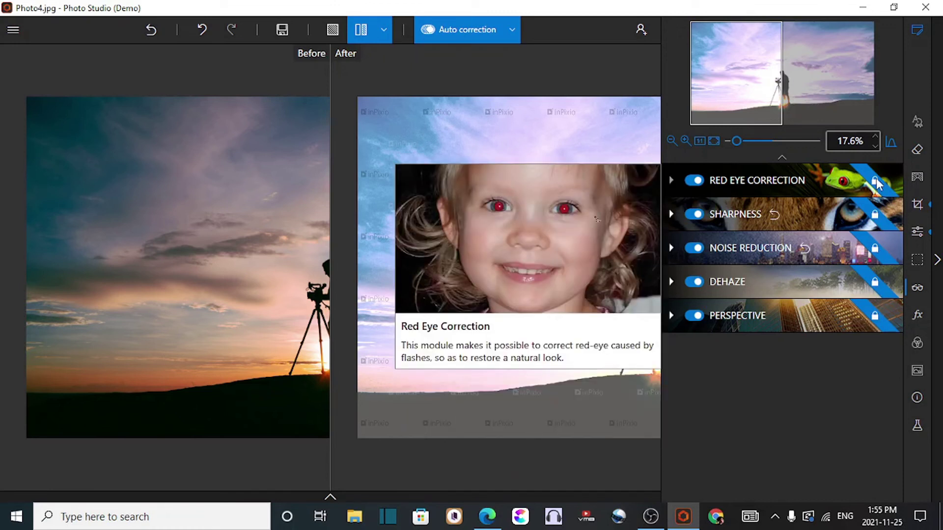
{"action": "mouse_move", "coordinate": [880, 253]}
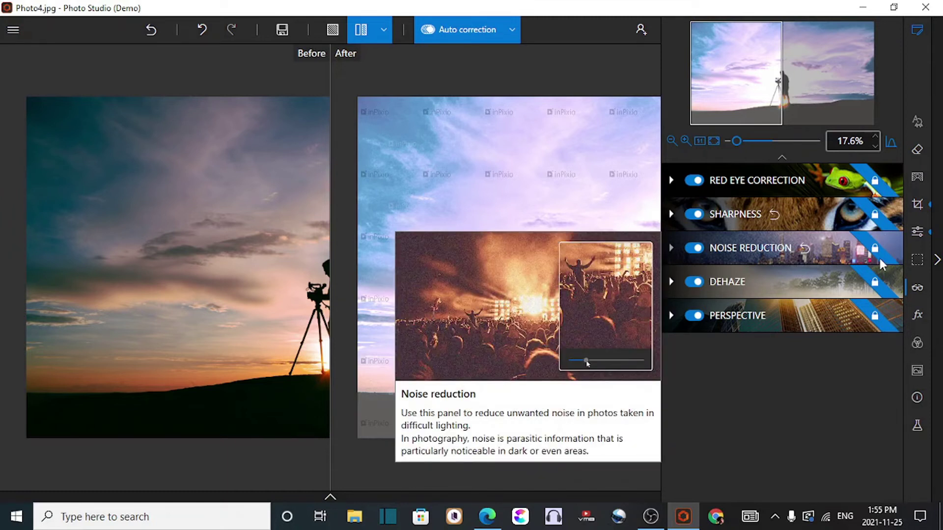
Step: Open the Film Grain effect, try different amounts and set Amount to 16 %
{"action": "left_click", "coordinate": [918, 317]}
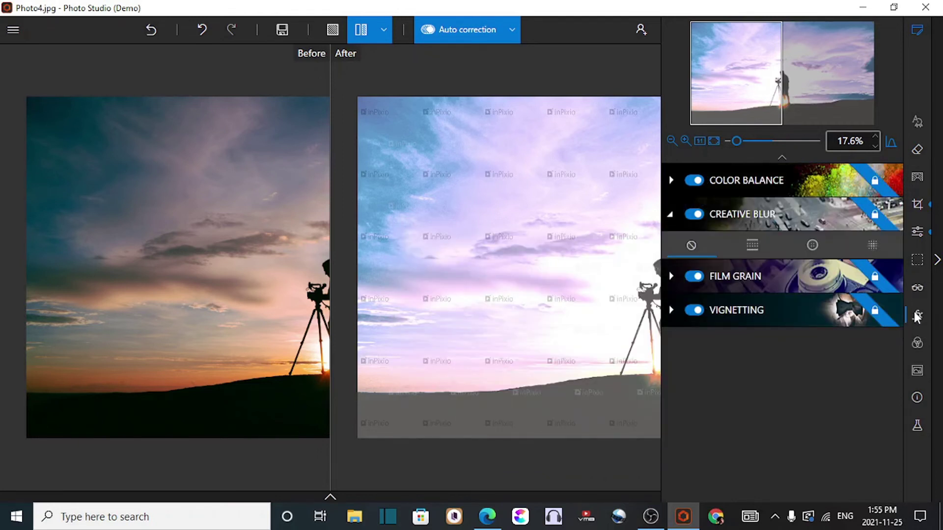
{"action": "left_click", "coordinate": [841, 285]}
{"action": "left_click", "coordinate": [738, 294]}
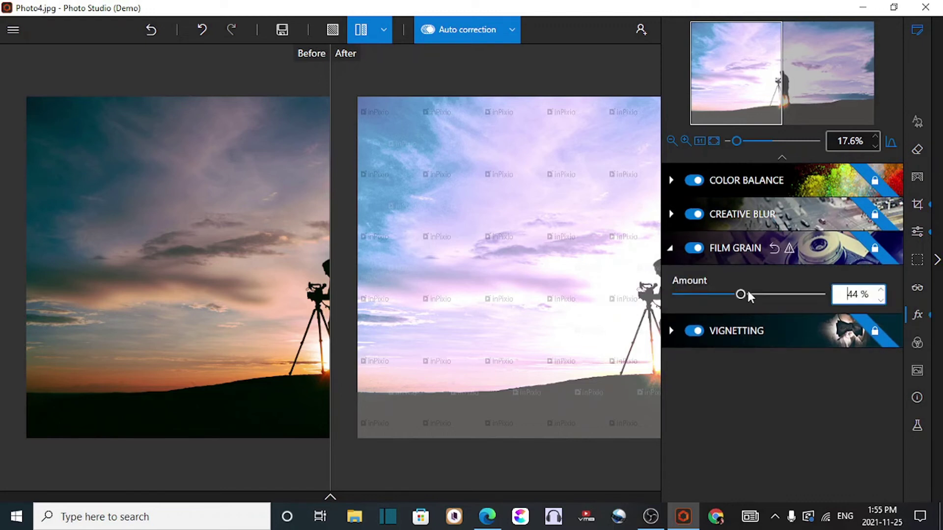
{"action": "left_click", "coordinate": [780, 293]}
{"action": "left_click", "coordinate": [701, 293]}
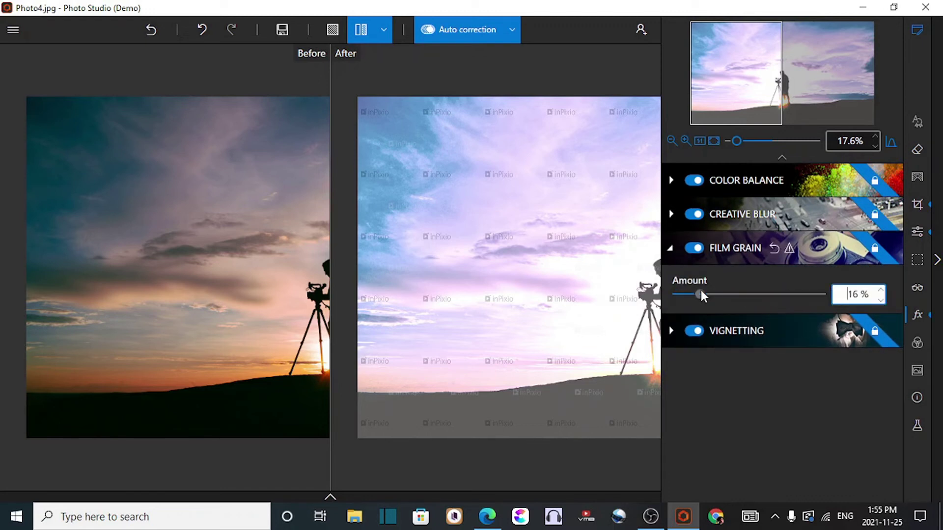
Step: Glance at the Creative Blur types, try stronger Film Grain amounts, and reduce Amount in small increments around 32 %
{"action": "left_click", "coordinate": [742, 215]}
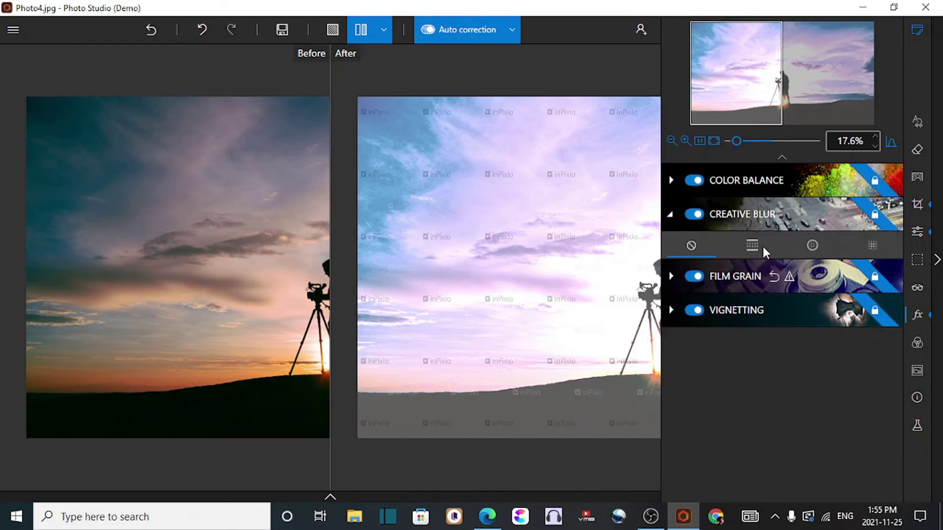
{"action": "left_click", "coordinate": [749, 278]}
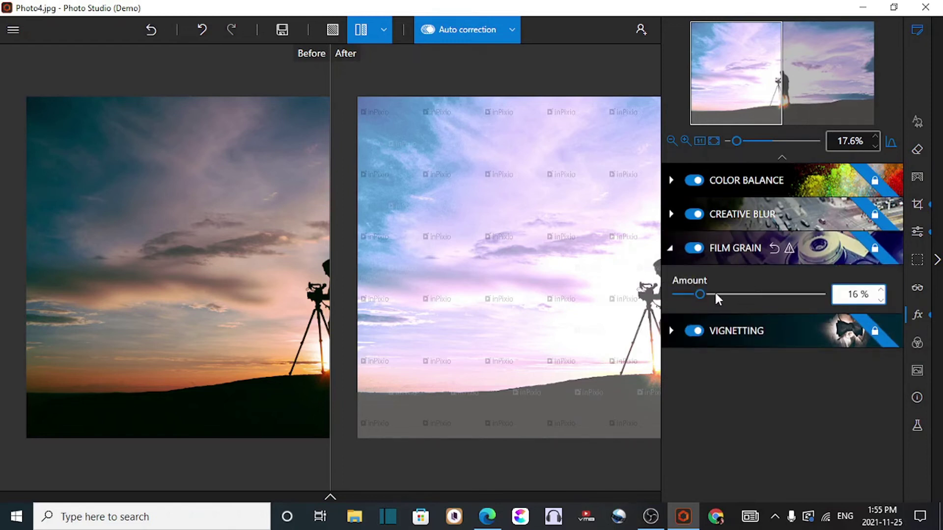
{"action": "left_click", "coordinate": [760, 295]}
{"action": "left_click_drag", "start_coordinate": [790, 294], "coordinate": [732, 294]}
{"action": "left_click", "coordinate": [879, 300]}
{"action": "left_click", "coordinate": [880, 300]}
{"action": "left_click", "coordinate": [879, 300]}
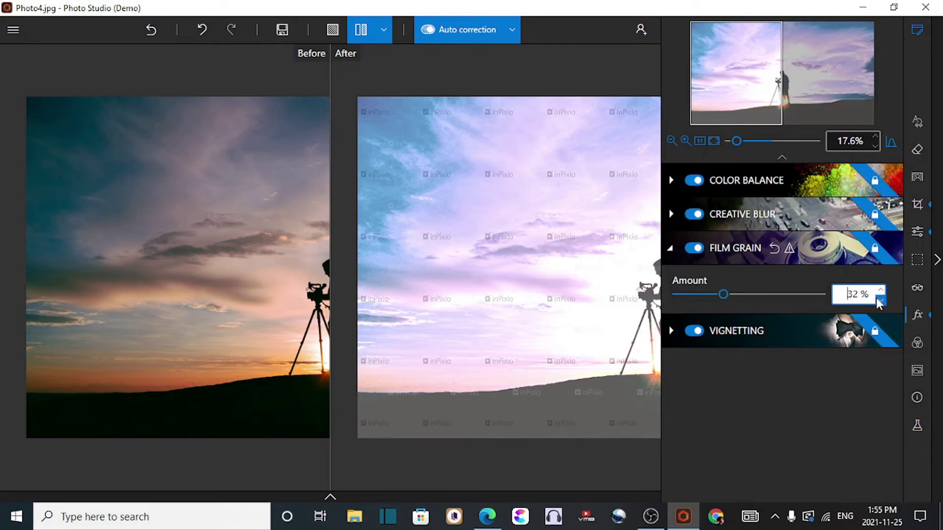
{"action": "left_click", "coordinate": [880, 300]}
{"action": "left_click", "coordinate": [880, 300]}
Step: Open the Vignetting effect, try strong negative and positive amounts such as -100 %, and set Amount to 92 %
{"action": "left_click", "coordinate": [803, 337]}
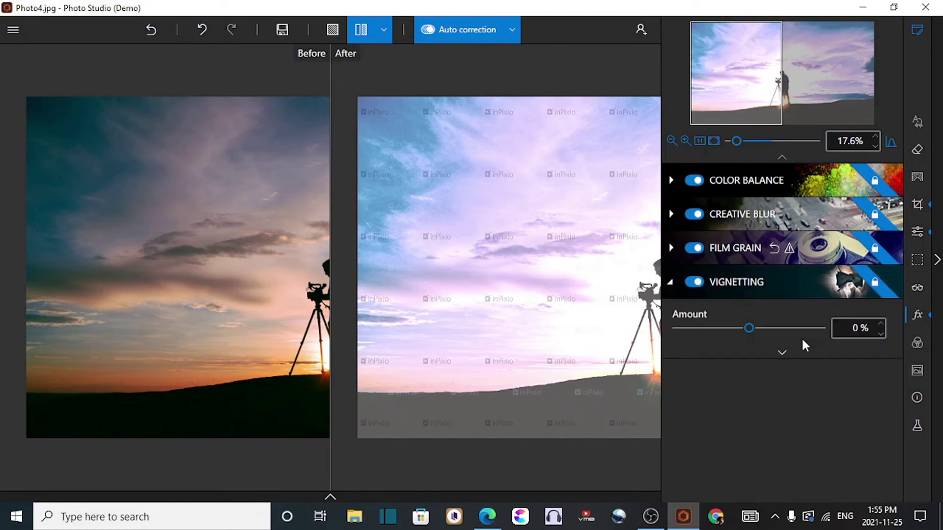
{"action": "left_click", "coordinate": [769, 328]}
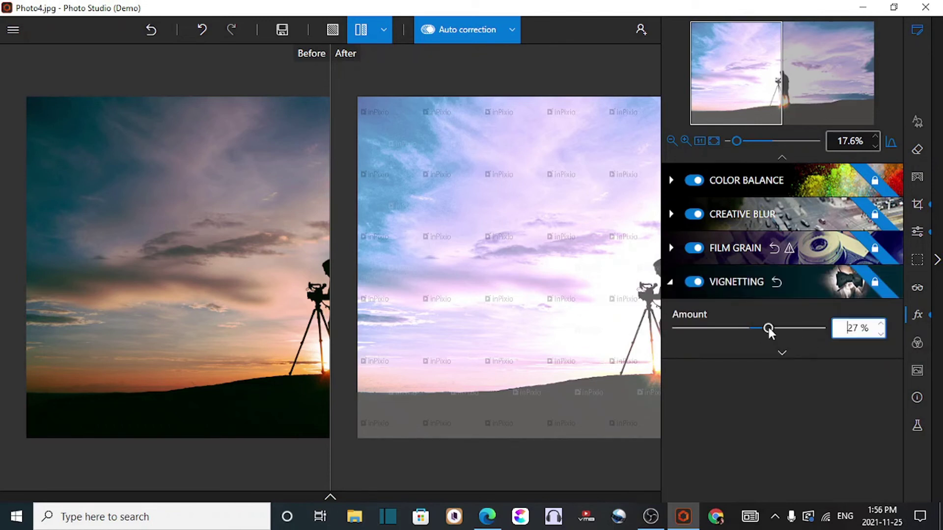
{"action": "left_click", "coordinate": [719, 328]}
{"action": "left_click", "coordinate": [695, 328]}
{"action": "left_click", "coordinate": [681, 328]}
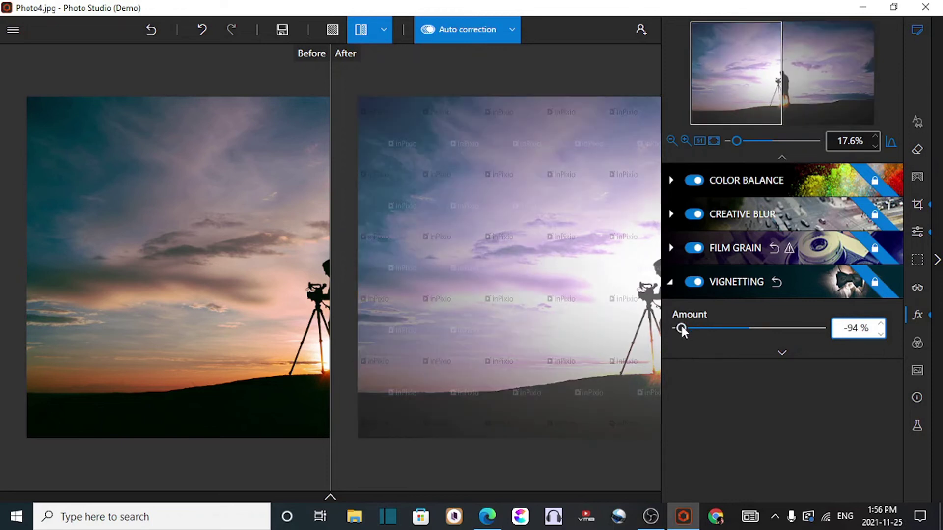
{"action": "left_click", "coordinate": [817, 329]}
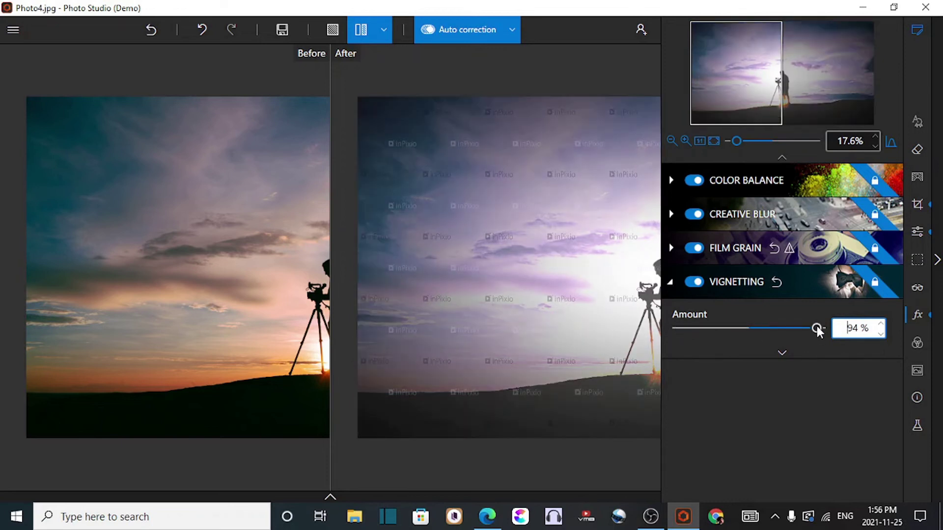
{"action": "left_click", "coordinate": [707, 328]}
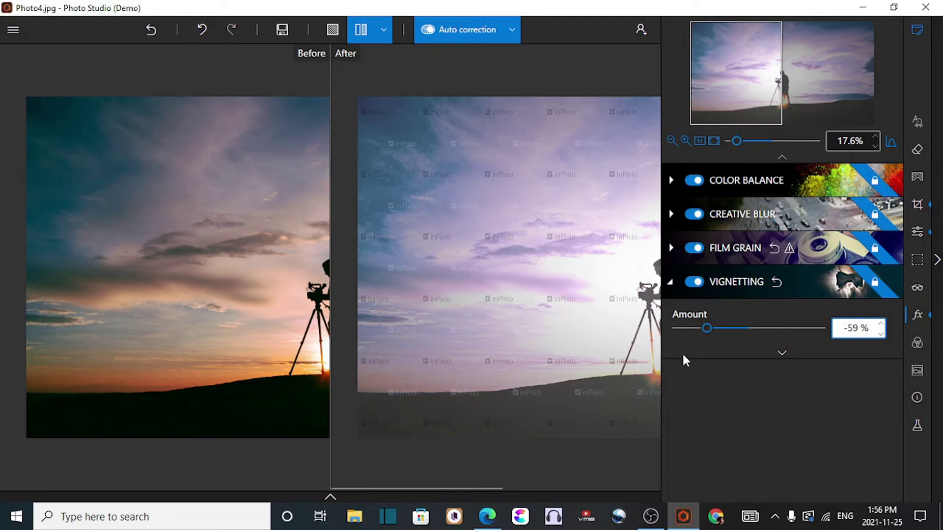
{"action": "left_click", "coordinate": [676, 329]}
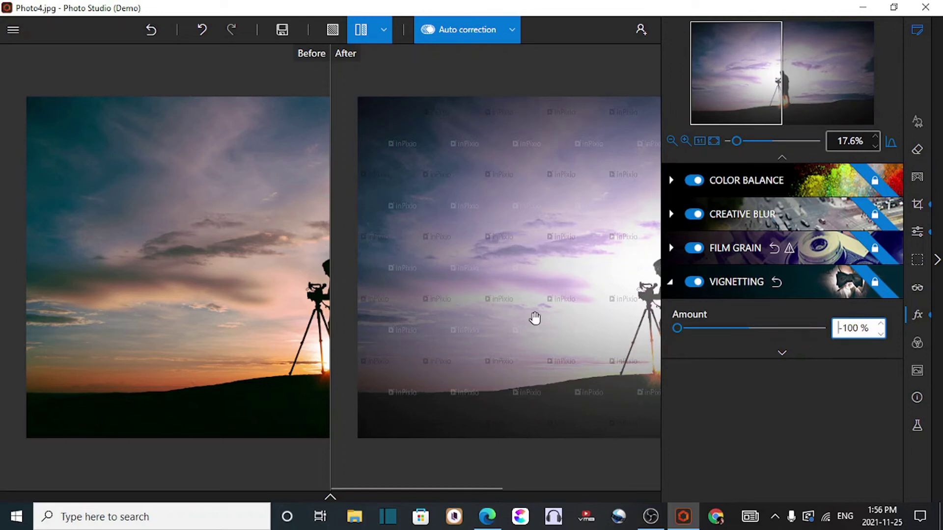
{"action": "left_click", "coordinate": [807, 328]}
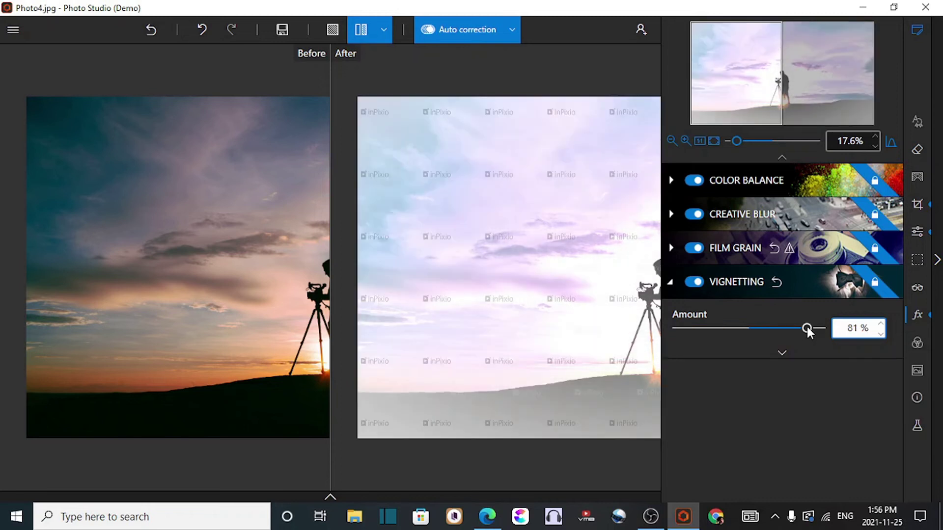
{"action": "left_click", "coordinate": [816, 329]}
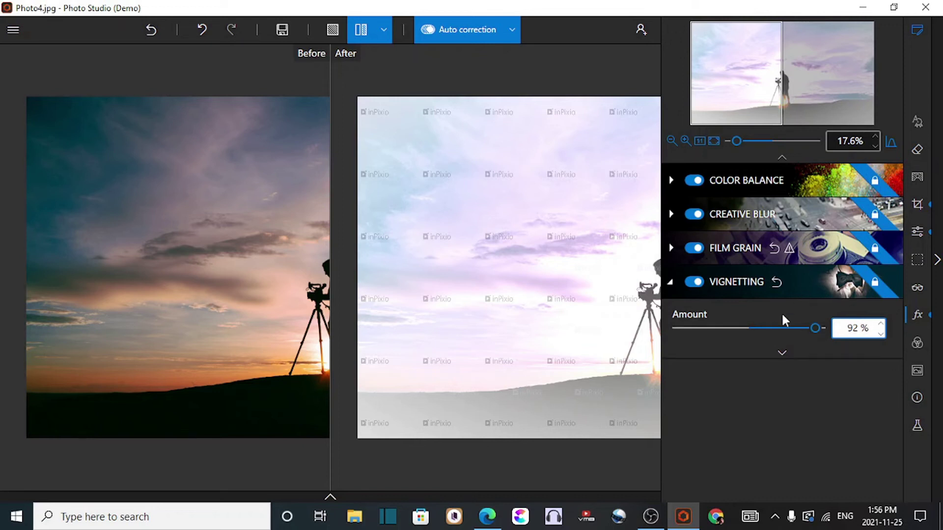
Step: Open the Styles (LUTs) collection and apply the Atmosphere 1 style to the photo
{"action": "left_click", "coordinate": [912, 347]}
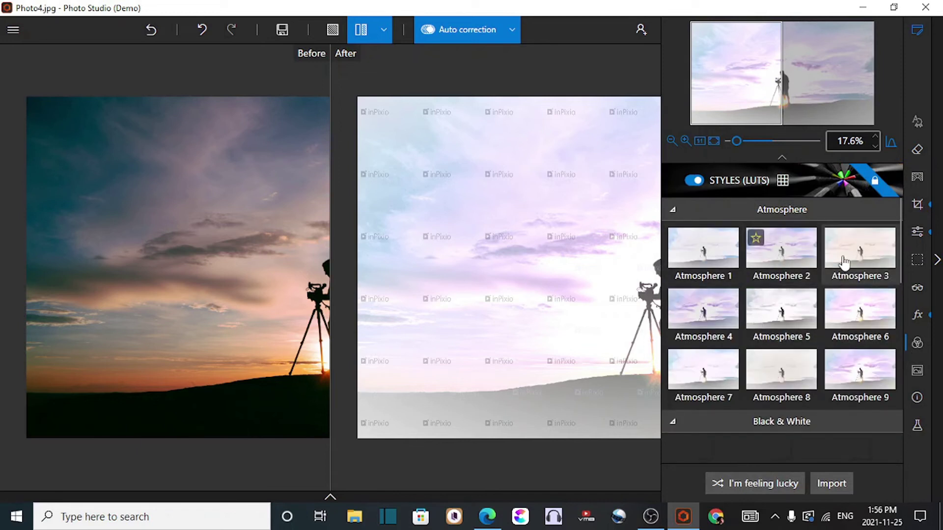
{"action": "mouse_move", "coordinate": [735, 318]}
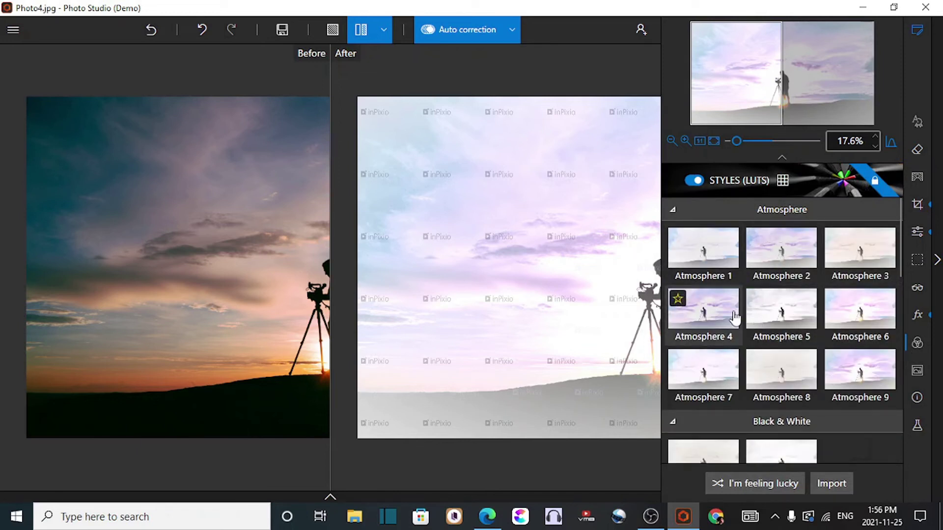
{"action": "mouse_move", "coordinate": [783, 285]}
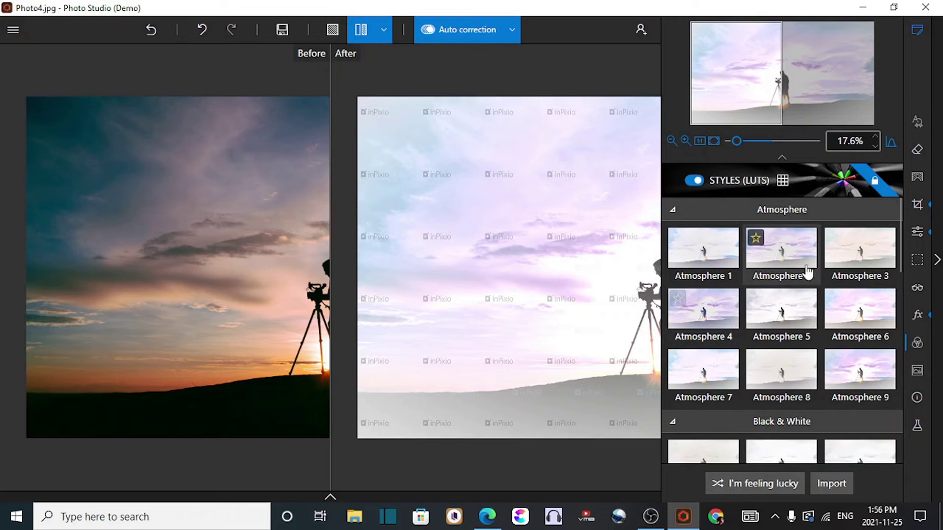
{"action": "left_click", "coordinate": [711, 261]}
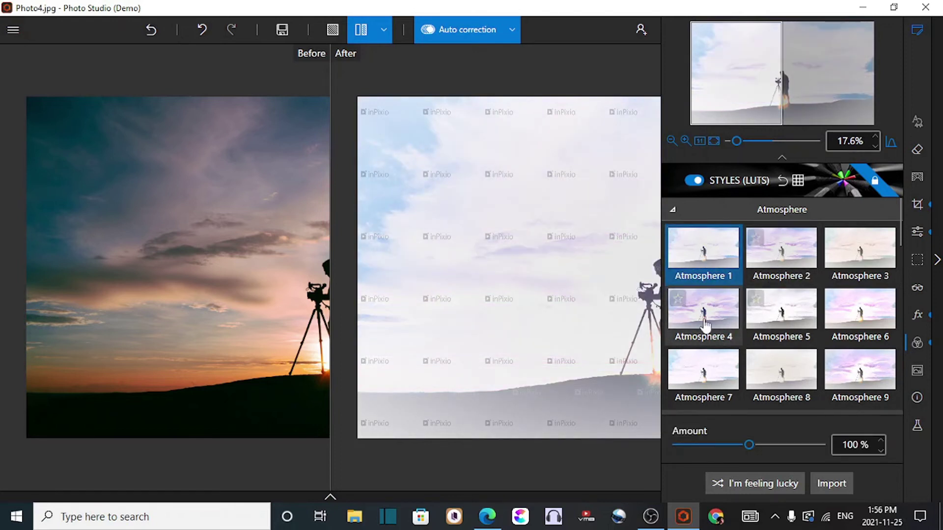
Step: Browse the style categories, apply the Black & White 6 style and show only the edited photo
{"action": "scroll", "coordinate": [769, 326], "scroll_direction": "down", "scroll_amount": 2}
{"action": "scroll", "coordinate": [774, 295], "scroll_direction": "down", "scroll_amount": 1}
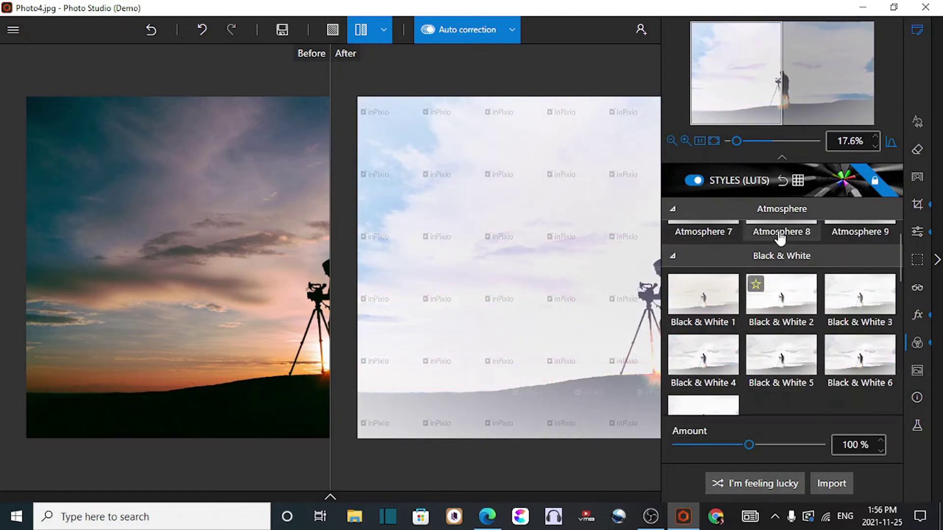
{"action": "scroll", "coordinate": [806, 324], "scroll_direction": "down", "scroll_amount": 8}
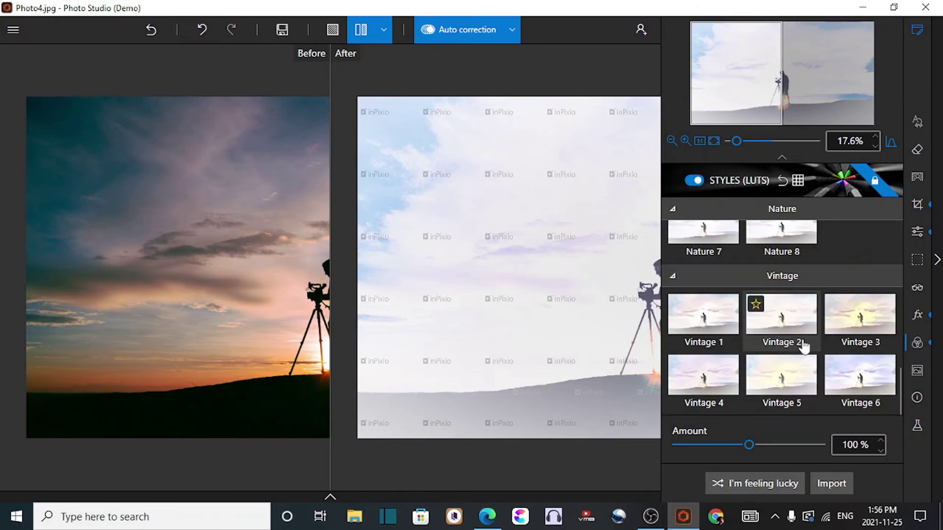
{"action": "scroll", "coordinate": [803, 346], "scroll_direction": "up", "scroll_amount": 6}
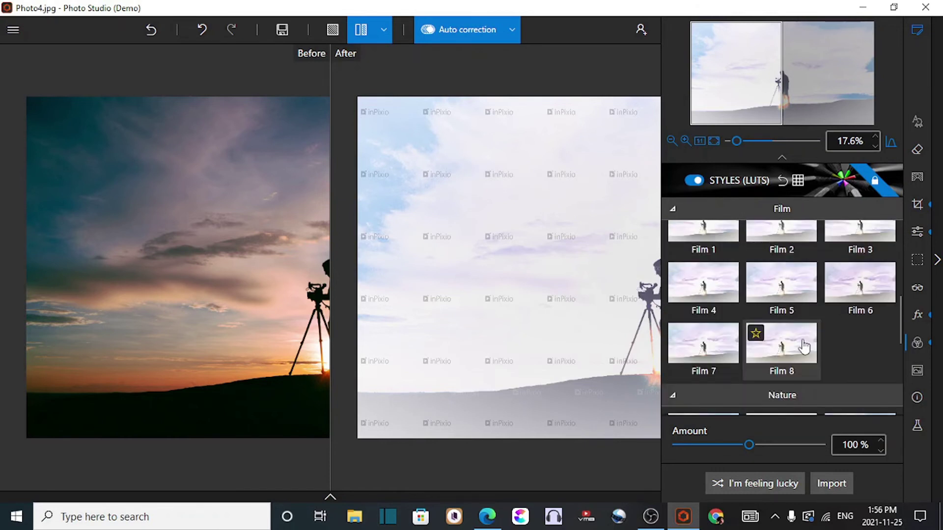
{"action": "scroll", "coordinate": [804, 344], "scroll_direction": "down", "scroll_amount": 4}
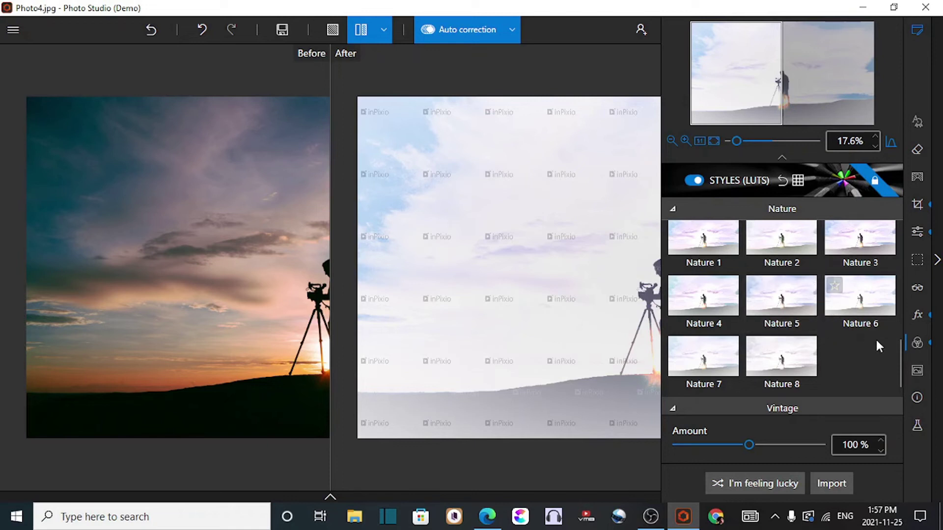
{"action": "scroll", "coordinate": [839, 316], "scroll_direction": "down", "scroll_amount": 5}
{"action": "scroll", "coordinate": [841, 316], "scroll_direction": "up", "scroll_amount": 3}
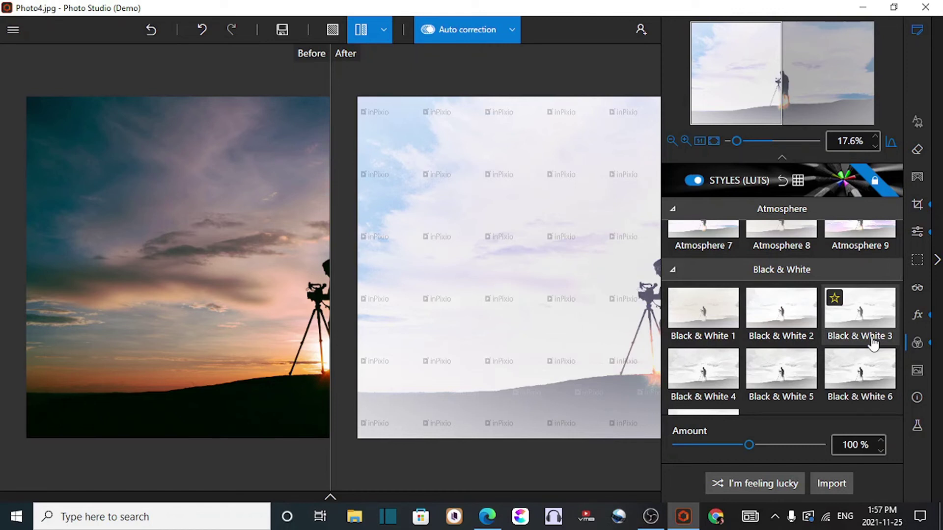
{"action": "left_click", "coordinate": [865, 379]}
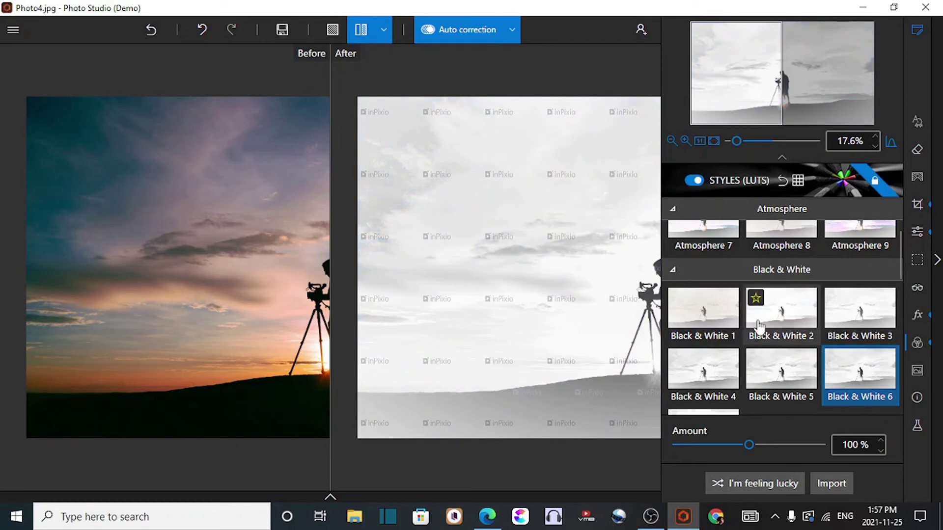
{"action": "left_click", "coordinate": [337, 37]}
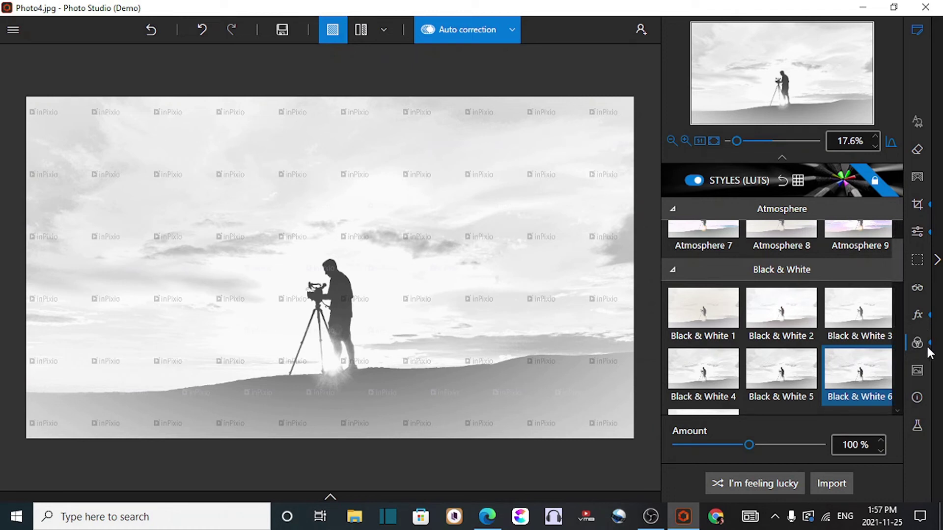
Step: Browse the Frames collection and apply the Asia frame with red and gold corner ornaments
{"action": "left_click", "coordinate": [917, 371]}
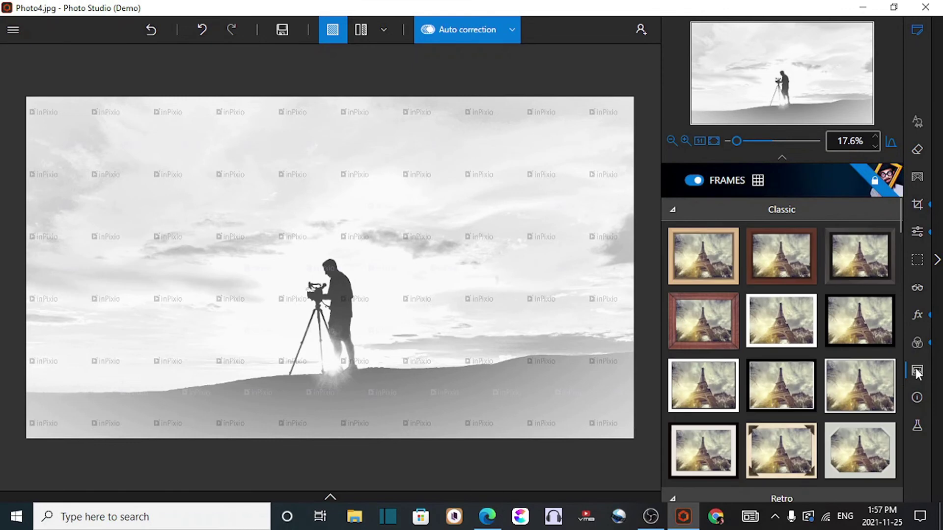
{"action": "scroll", "coordinate": [792, 378], "scroll_direction": "down", "scroll_amount": 10}
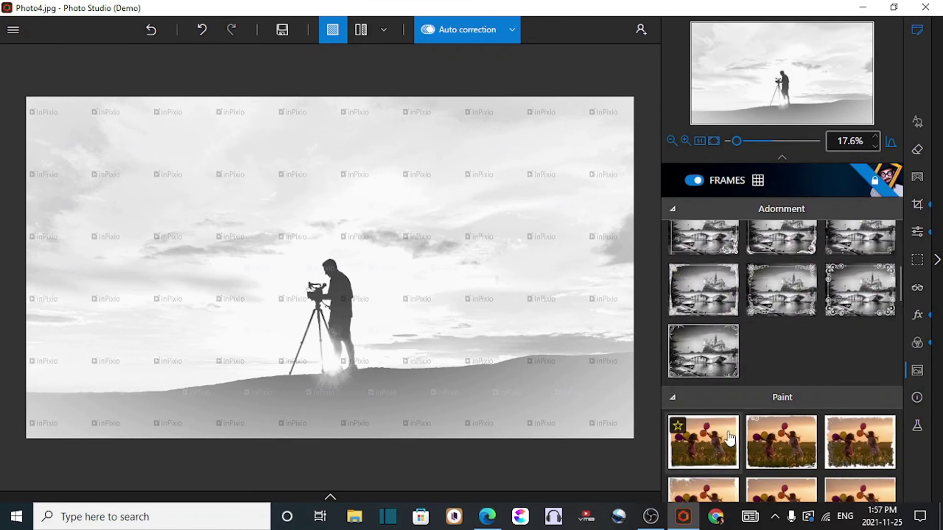
{"action": "scroll", "coordinate": [726, 436], "scroll_direction": "down", "scroll_amount": 5}
{"action": "left_click", "coordinate": [788, 342]}
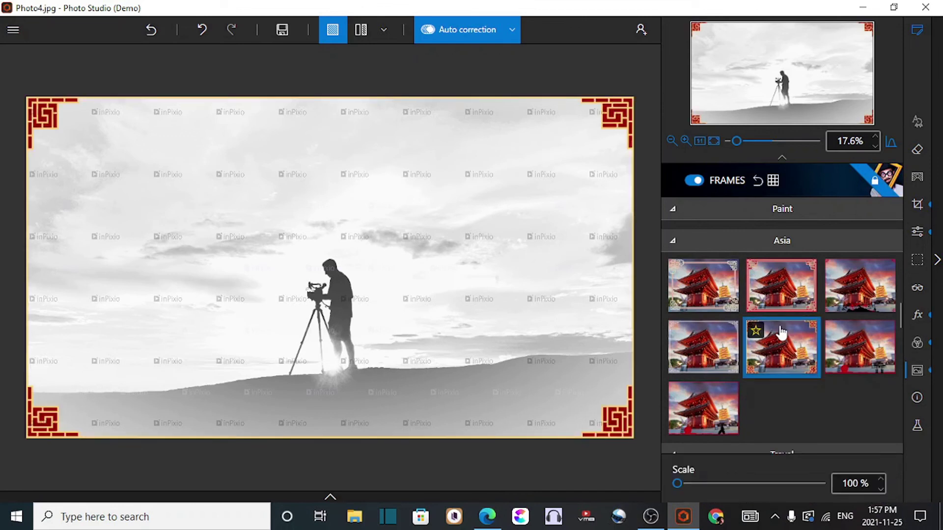
Step: Apply the Festive frame with the snowman and snowy trees, and look through the other frame categories
{"action": "scroll", "coordinate": [782, 332], "scroll_direction": "down", "scroll_amount": 6}
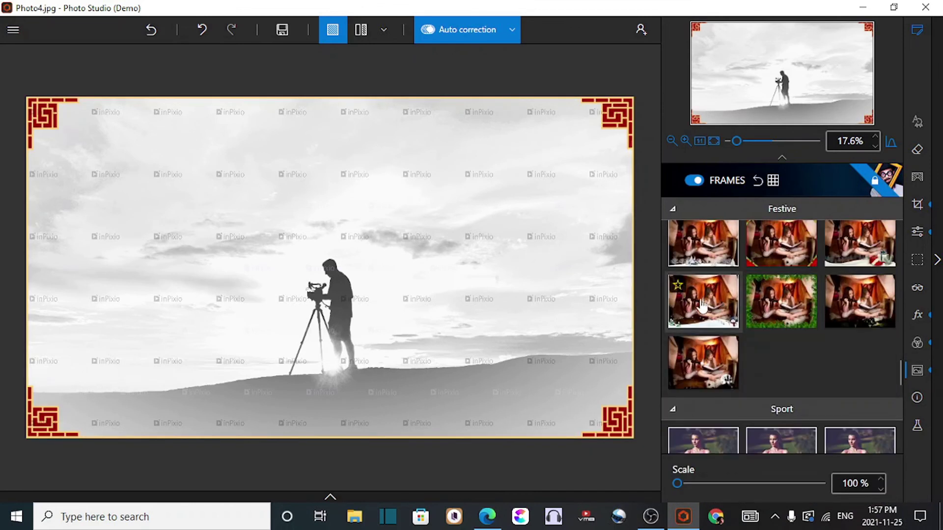
{"action": "left_click", "coordinate": [694, 303]}
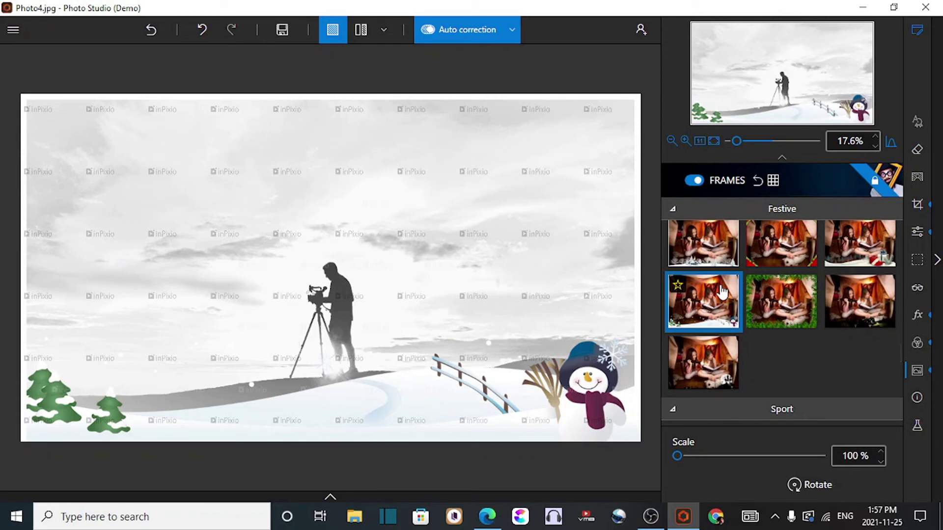
{"action": "scroll", "coordinate": [757, 290], "scroll_direction": "down", "scroll_amount": 3}
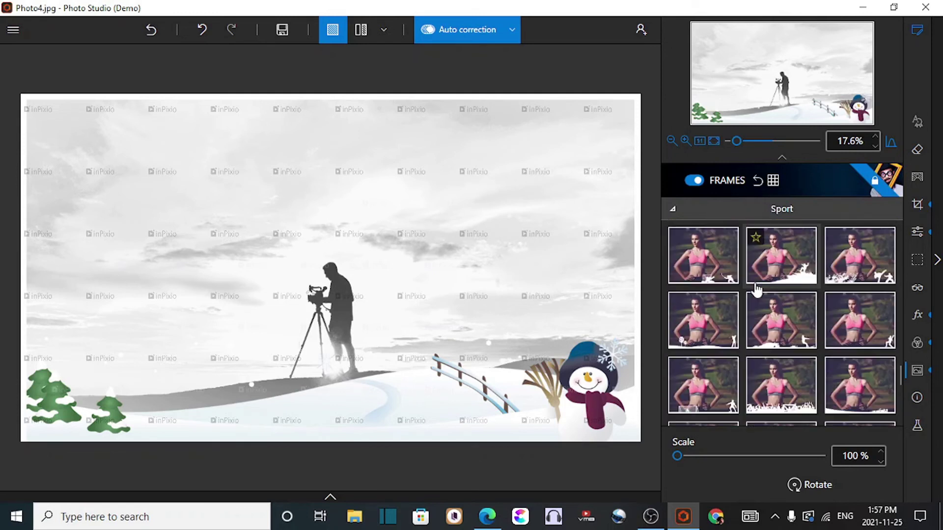
{"action": "scroll", "coordinate": [756, 289], "scroll_direction": "down", "scroll_amount": 8}
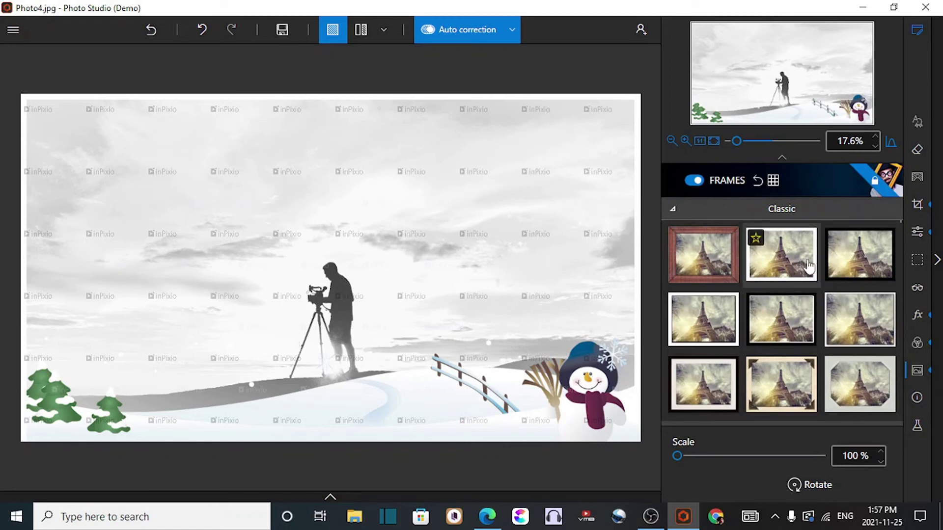
Step: Fill in the photo's metadata with headline "my image 1", description "i love inpixio" and copyright "my image"
{"action": "left_click", "coordinate": [918, 397]}
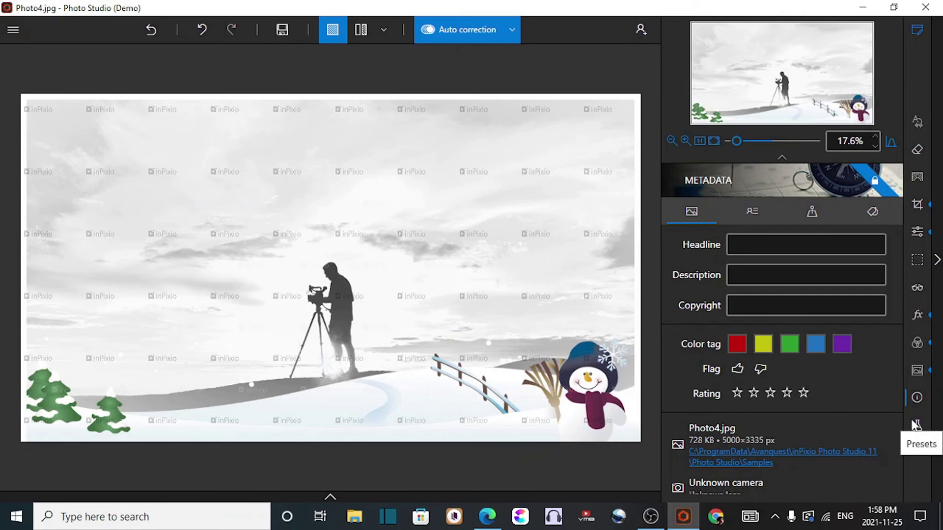
{"action": "left_click", "coordinate": [774, 244]}
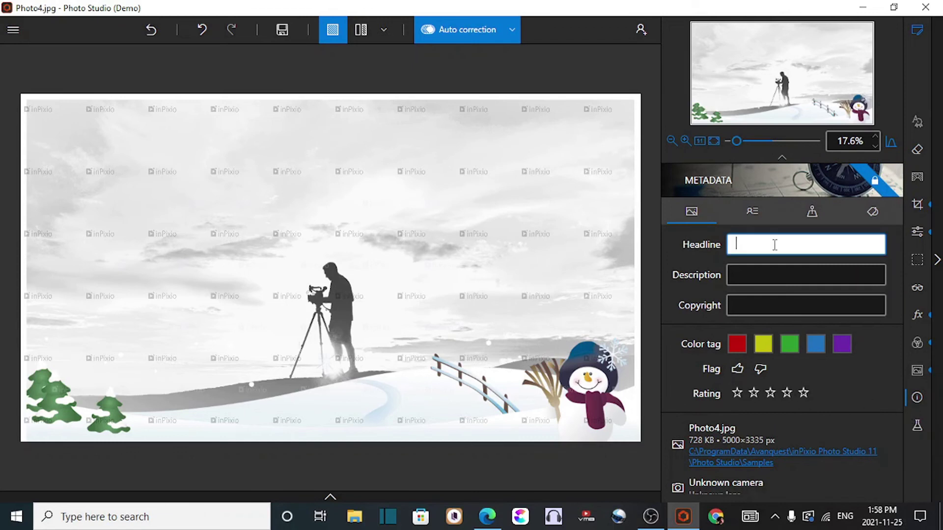
{"action": "type", "text": "my image"}
{"action": "left_click", "coordinate": [793, 278]}
{"action": "type", "text": "i love inpixio"}
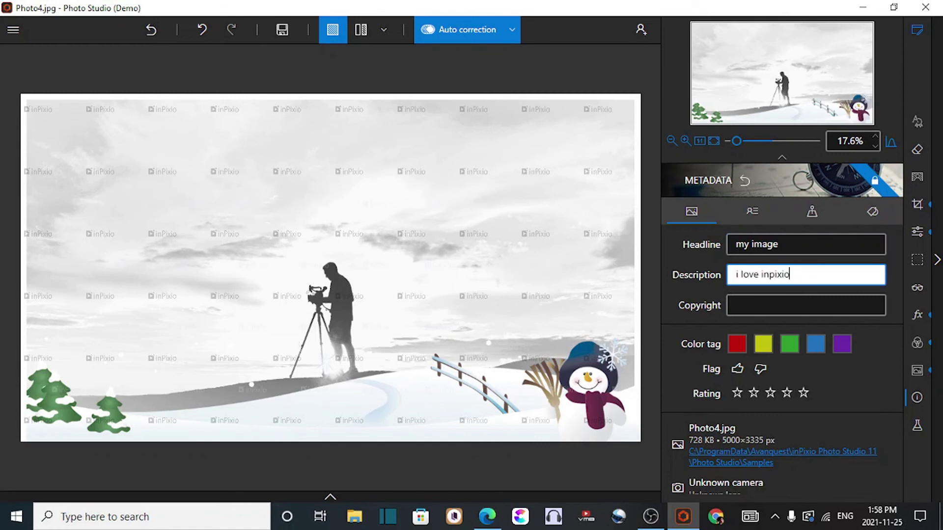
{"action": "left_click", "coordinate": [827, 301]}
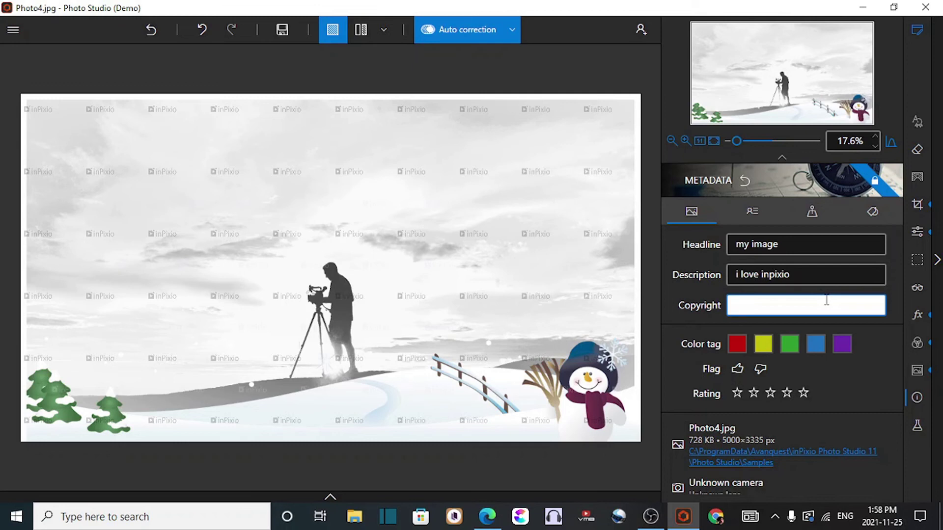
{"action": "type", "text": "my image"}
{"action": "left_click", "coordinate": [798, 249]}
{"action": "type", "text": "1"}
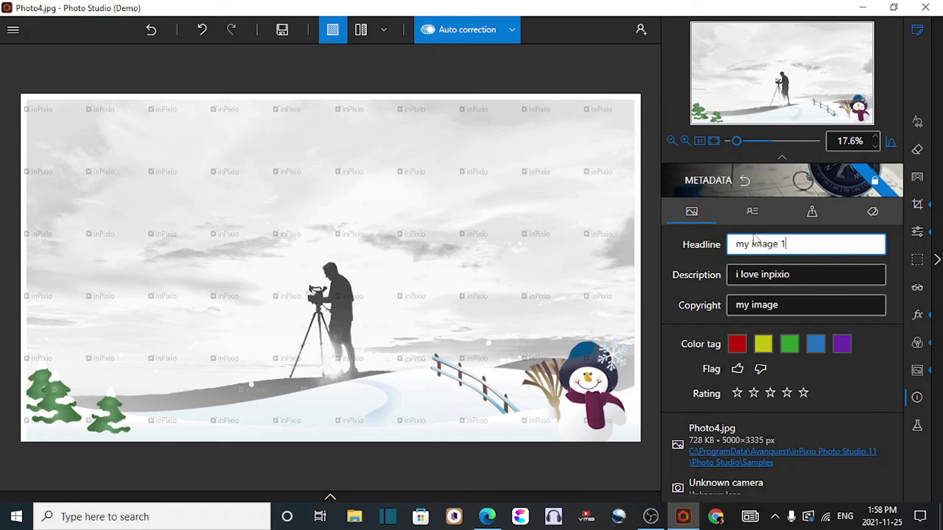
Step: Look through the metadata's contact, location and tag sections, and return to the image information
{"action": "left_click", "coordinate": [761, 210]}
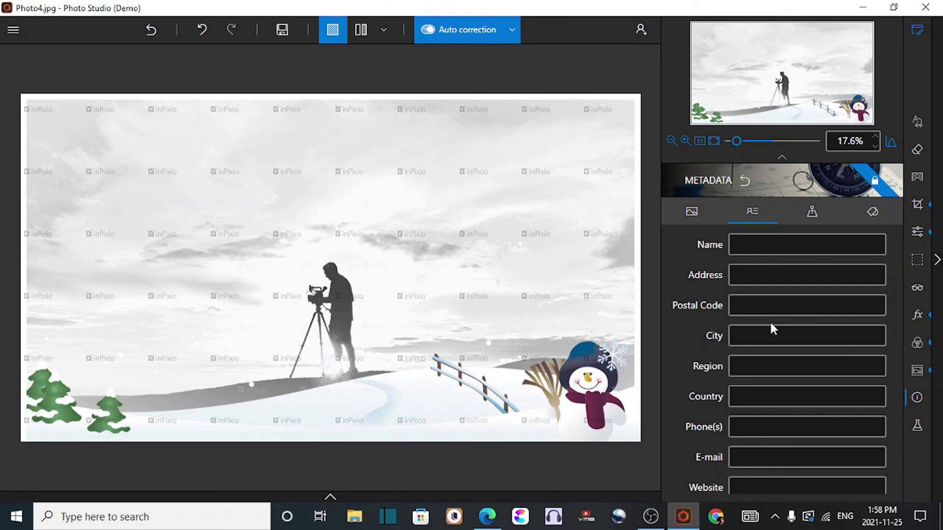
{"action": "left_click", "coordinate": [812, 223]}
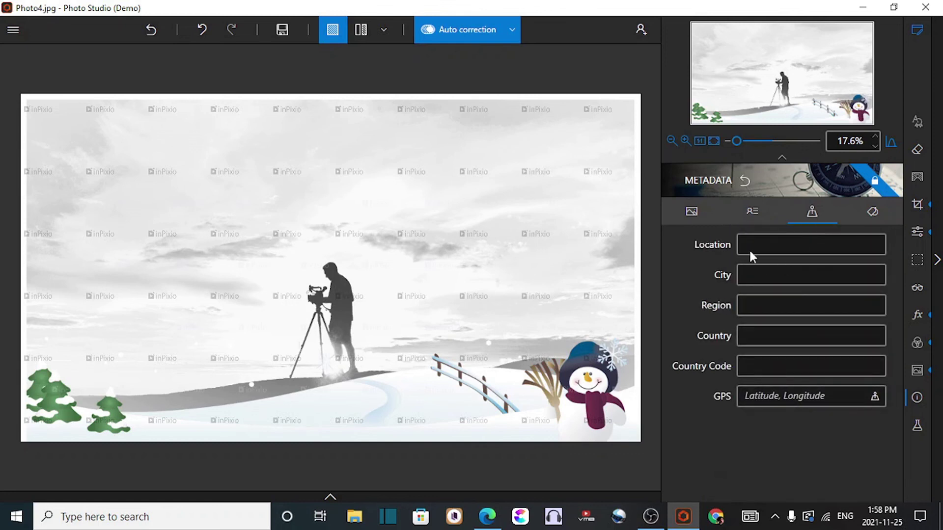
{"action": "left_click", "coordinate": [872, 212]}
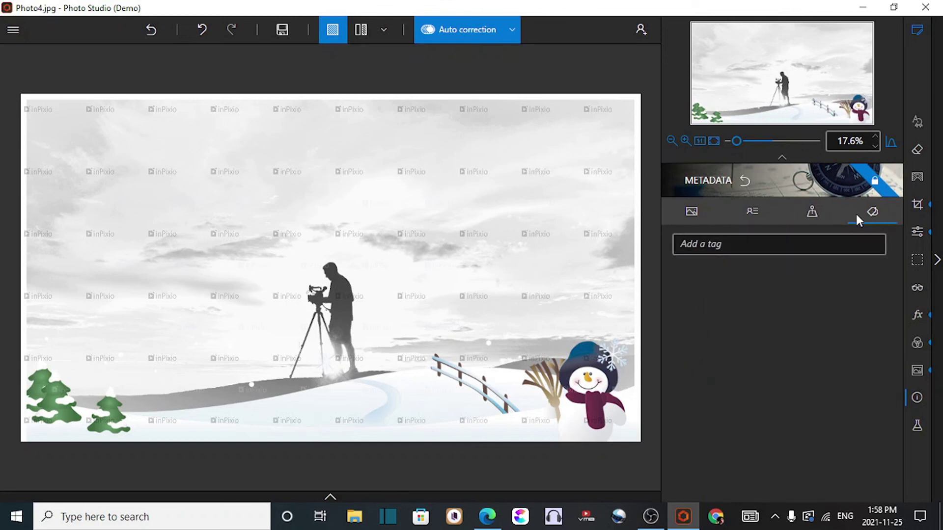
{"action": "left_click", "coordinate": [686, 214]}
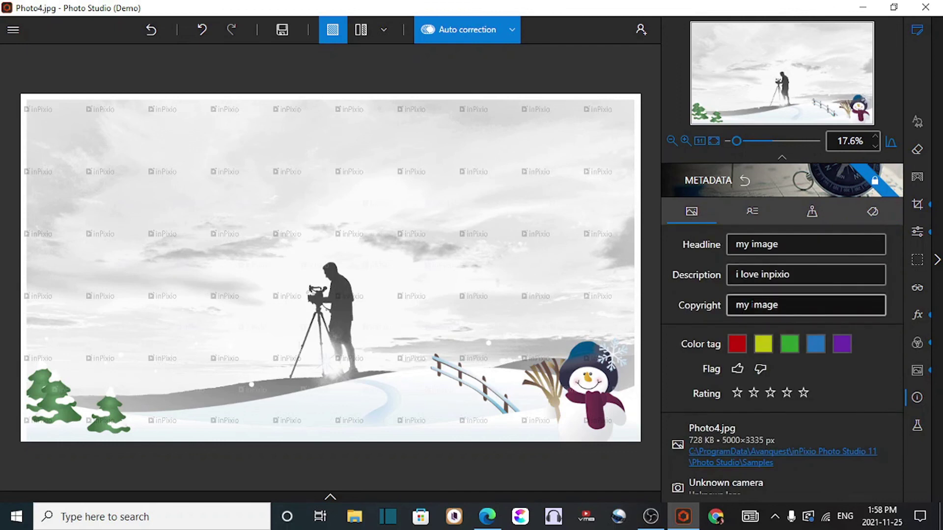
Step: Give the photo a yellow color tag, and try out the thumbs-up flag and the five-star rating
{"action": "left_click", "coordinate": [755, 393]}
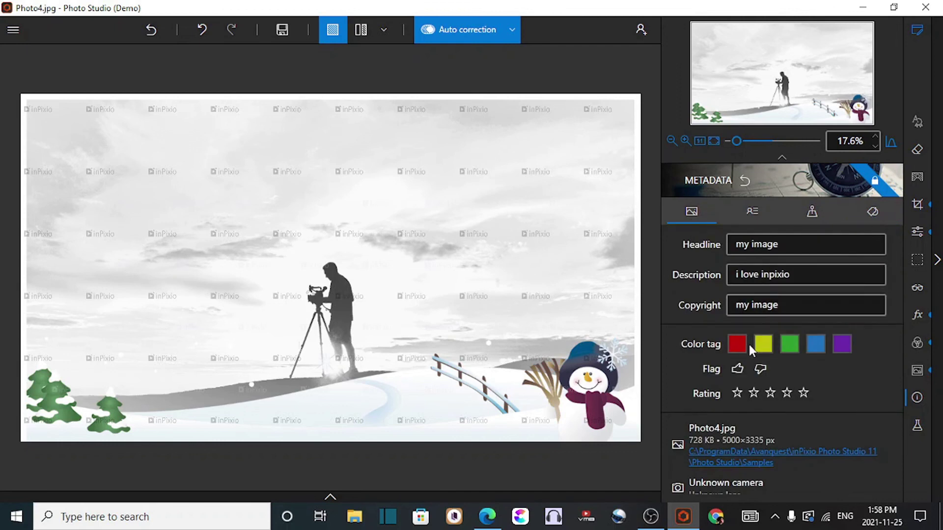
{"action": "left_click", "coordinate": [762, 347]}
{"action": "left_click", "coordinate": [801, 394]}
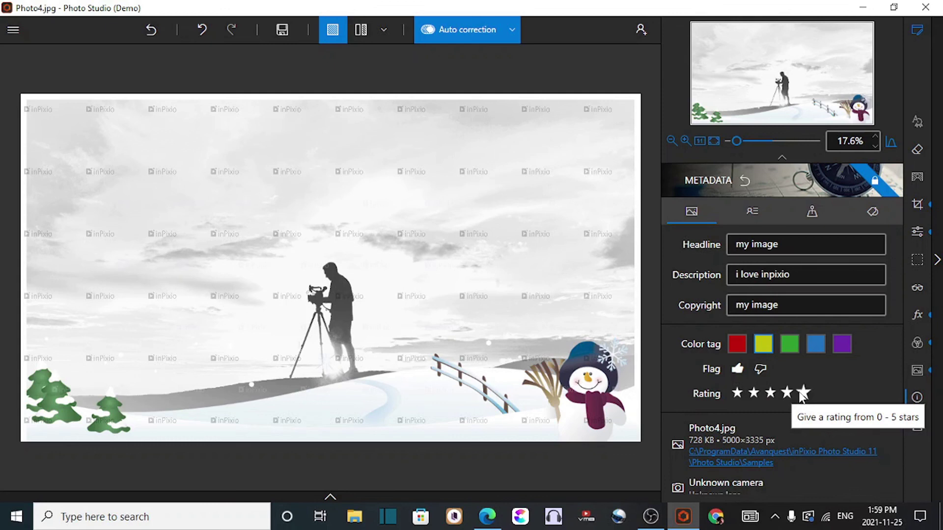
{"action": "left_click", "coordinate": [754, 393]}
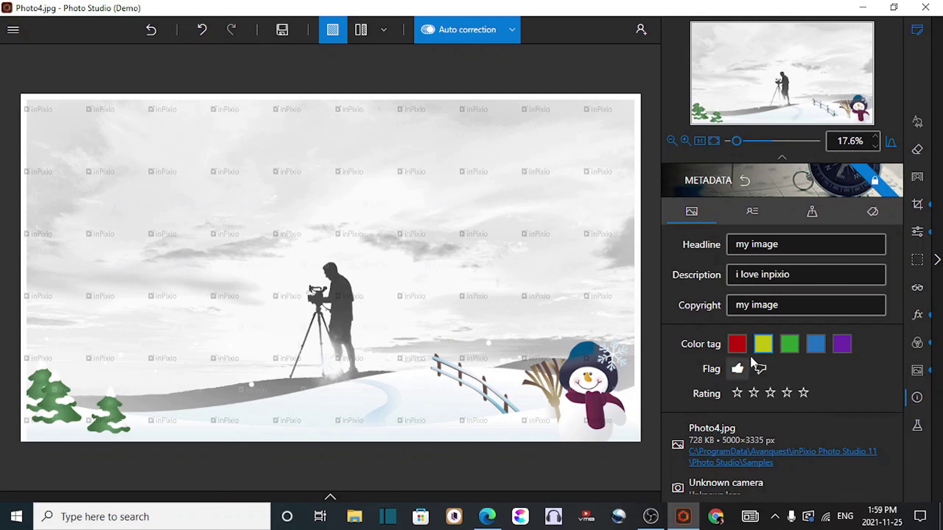
{"action": "left_click", "coordinate": [736, 370]}
Step: Browse the presets and apply the Old Film preset from the Retro category
{"action": "left_click", "coordinate": [916, 426]}
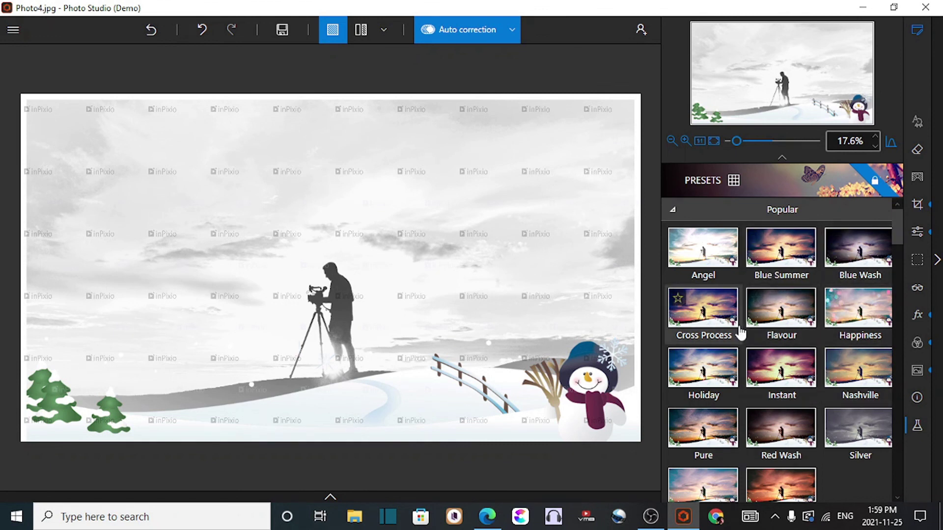
{"action": "scroll", "coordinate": [740, 333], "scroll_direction": "down", "scroll_amount": 10}
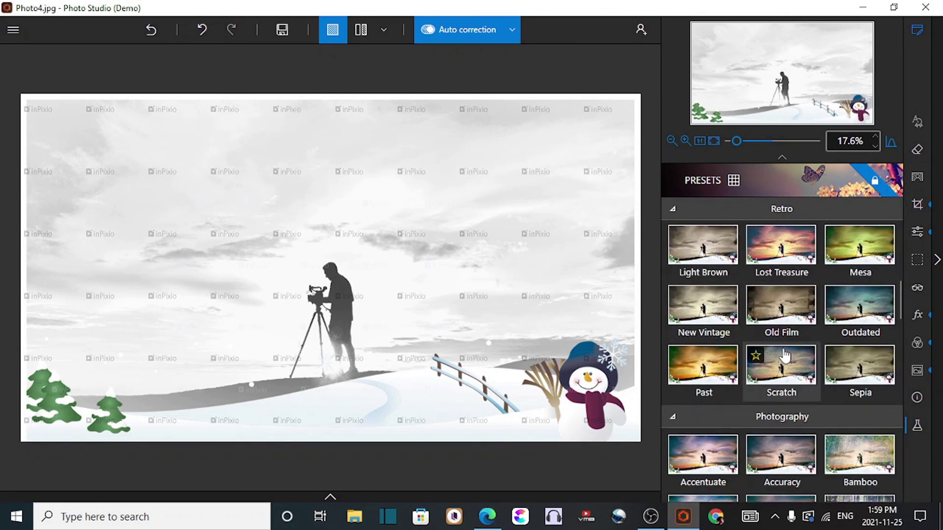
{"action": "left_click", "coordinate": [785, 310]}
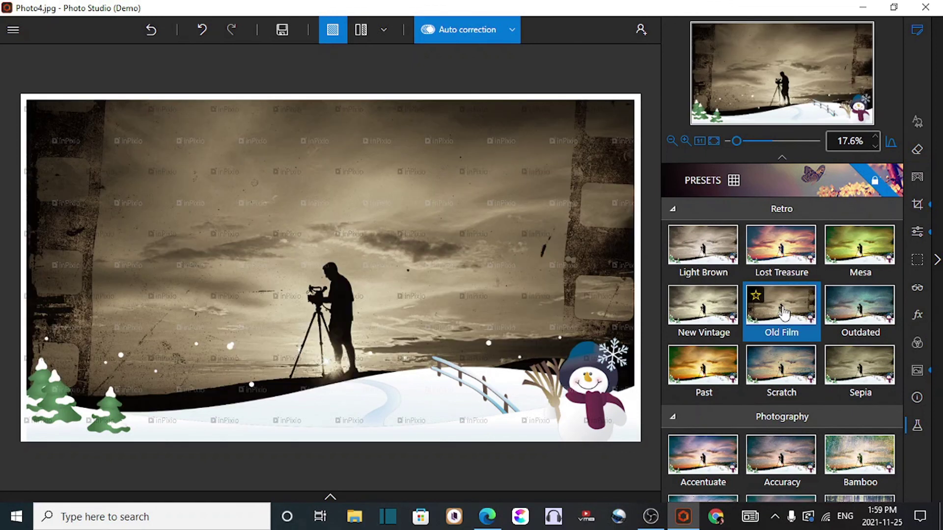
Step: Look through the remaining preset categories and try the Blue Wash preset from the Popular category
{"action": "scroll", "coordinate": [784, 338], "scroll_direction": "down", "scroll_amount": 12}
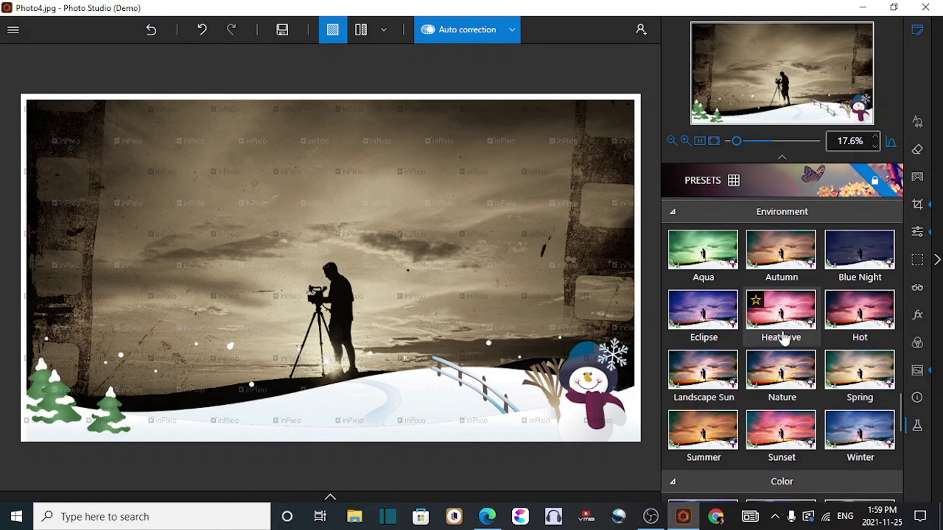
{"action": "scroll", "coordinate": [785, 338], "scroll_direction": "down", "scroll_amount": 5}
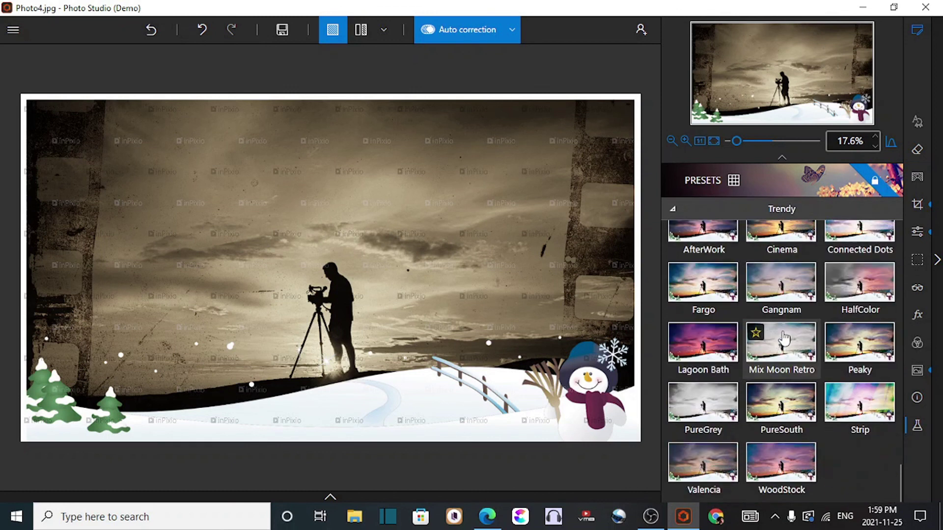
{"action": "scroll", "coordinate": [785, 338], "scroll_direction": "up", "scroll_amount": 20}
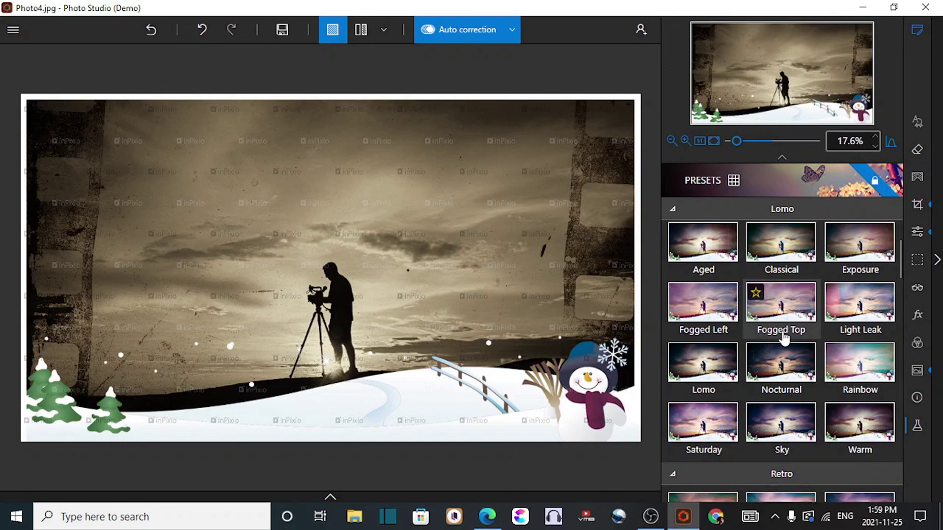
{"action": "scroll", "coordinate": [784, 338], "scroll_direction": "down", "scroll_amount": 2}
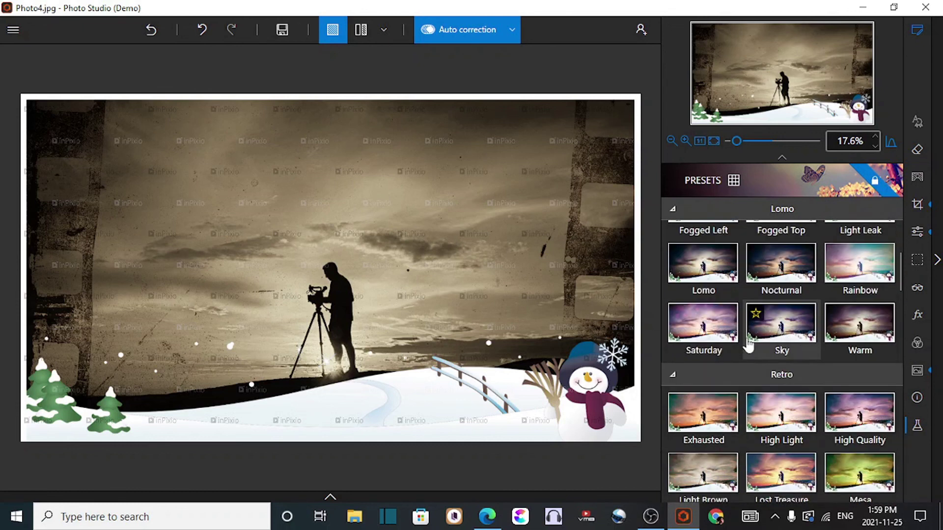
{"action": "scroll", "coordinate": [748, 345], "scroll_direction": "up", "scroll_amount": 4}
{"action": "left_click", "coordinate": [845, 248]}
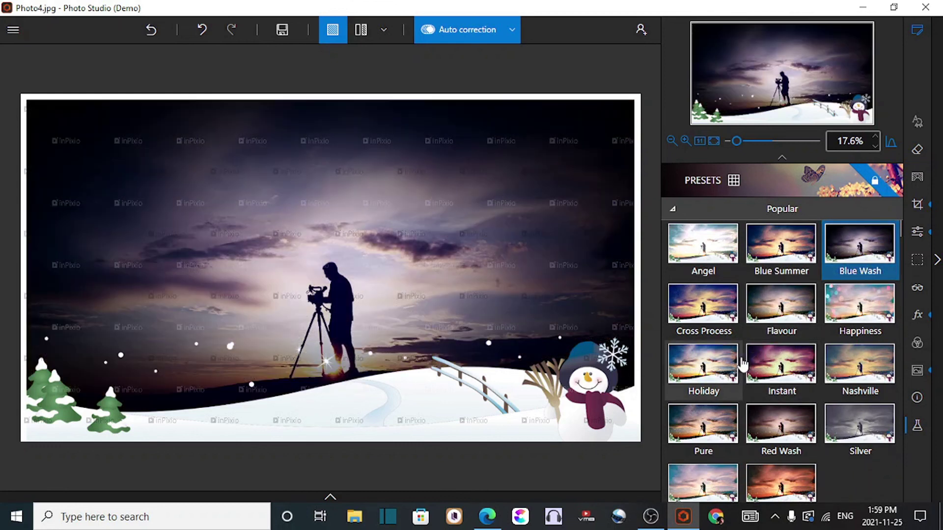
Step: Reapply the Old Film preset from the Retro category
{"action": "scroll", "coordinate": [775, 385], "scroll_direction": "down", "scroll_amount": 4}
{"action": "scroll", "coordinate": [777, 393], "scroll_direction": "down", "scroll_amount": 4}
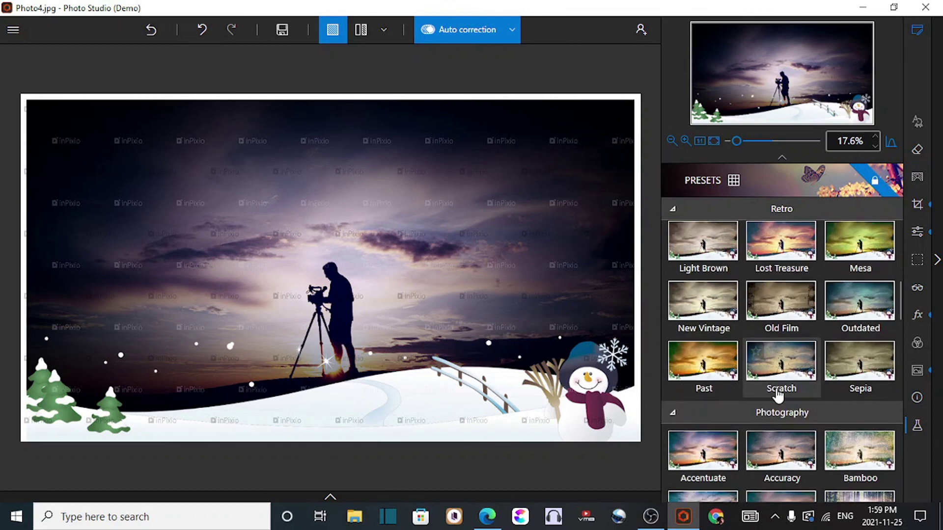
{"action": "left_click", "coordinate": [795, 313]}
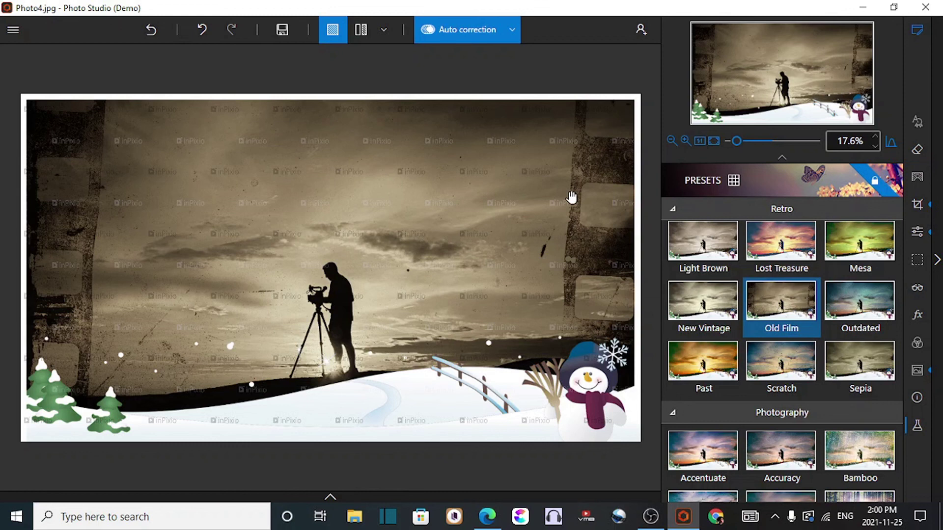
Step: Look over the Color and Trendy presets, and revisit the erase, background replacement, crop and adjustment tools
{"action": "scroll", "coordinate": [832, 313], "scroll_direction": "down", "scroll_amount": 10}
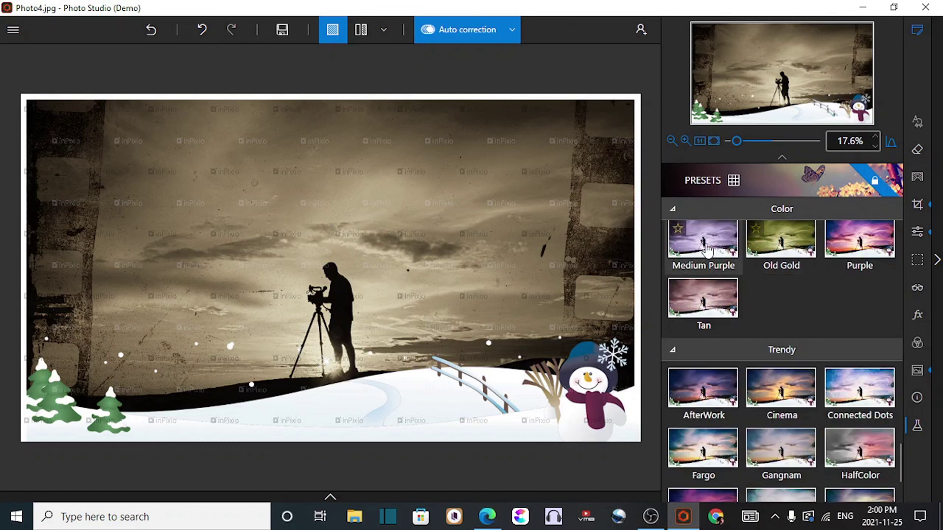
{"action": "left_click", "coordinate": [917, 149]}
{"action": "left_click", "coordinate": [917, 177]}
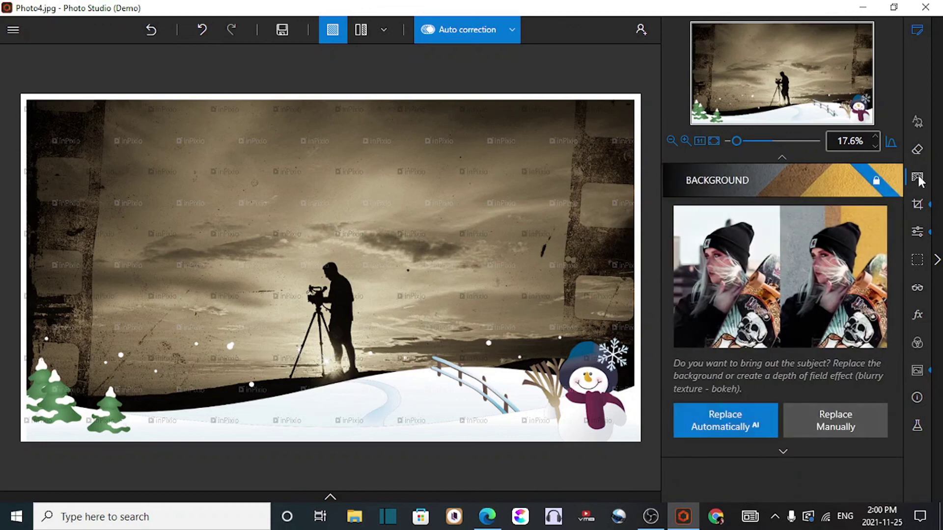
{"action": "left_click", "coordinate": [917, 205]}
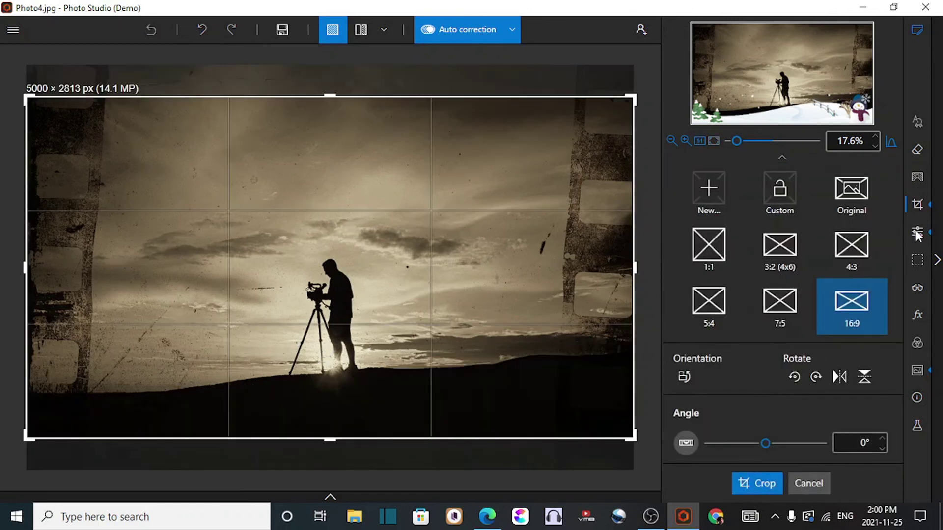
{"action": "left_click", "coordinate": [917, 233]}
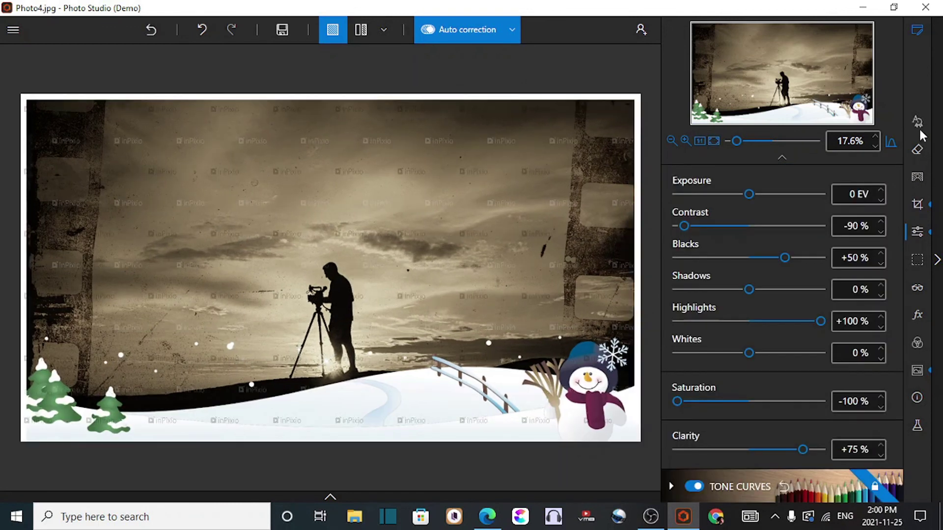